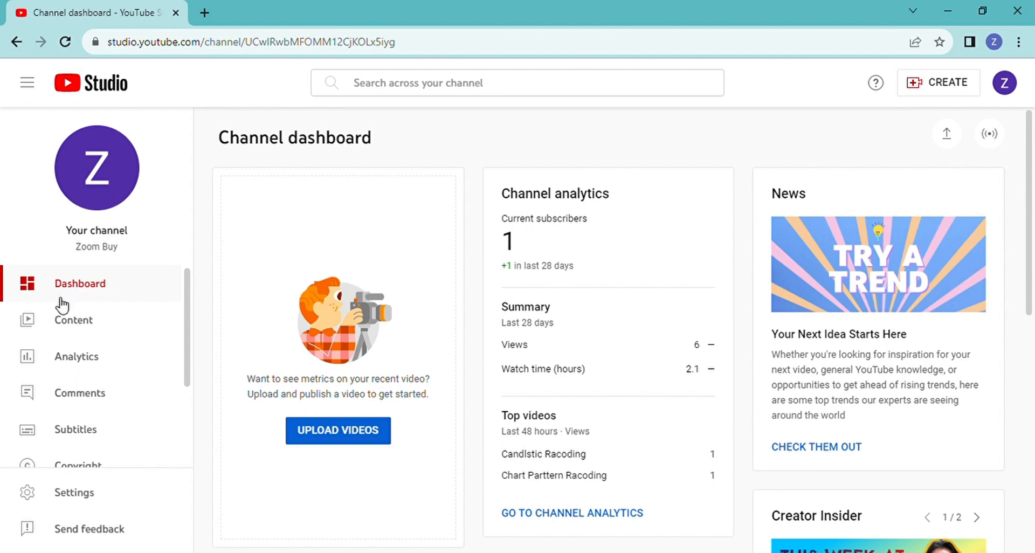
Open the channel settings and set the default currency to LKR — Sri Lankan Rupee.
scroll(76, 420, "down", 2)
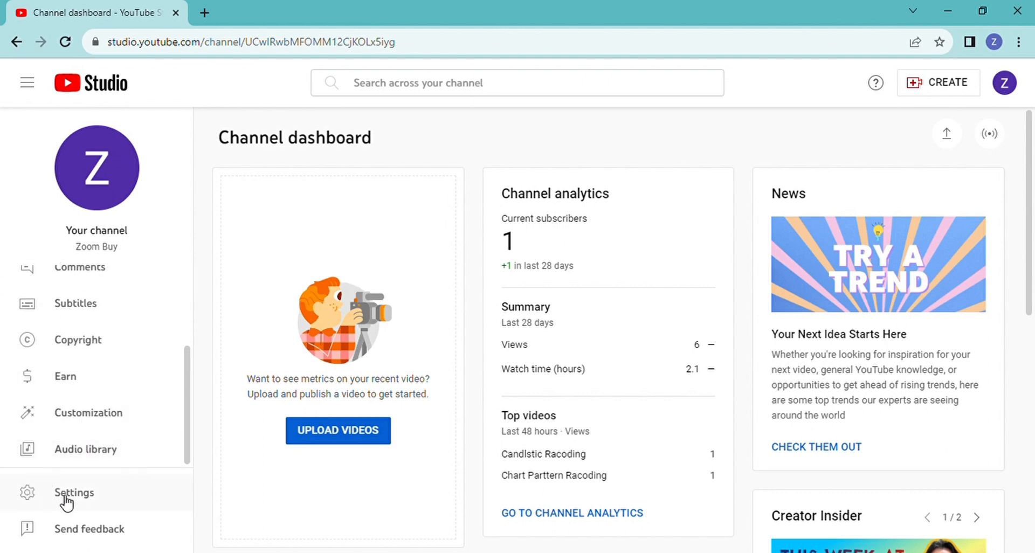
scroll(59, 416, "up", 3)
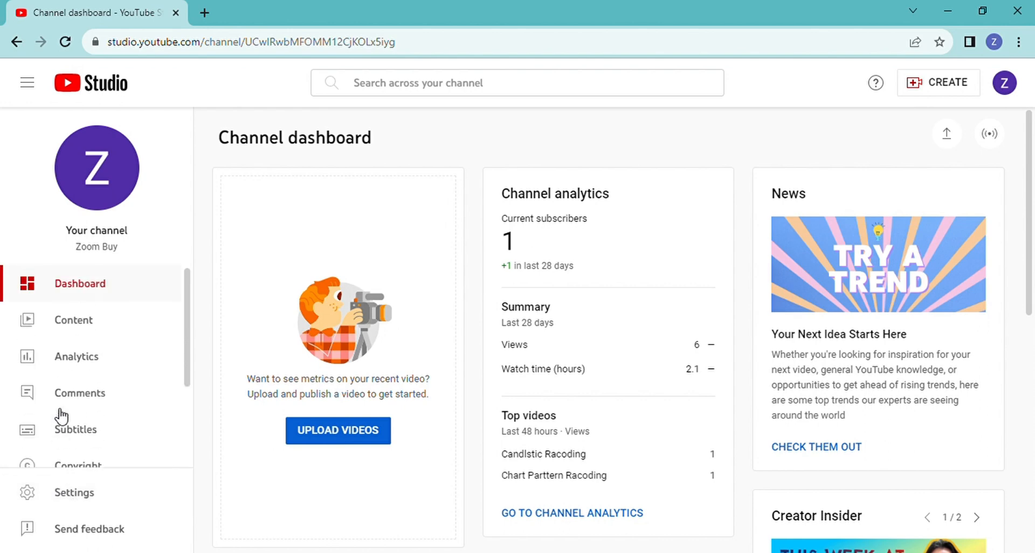
left_click(77, 493)
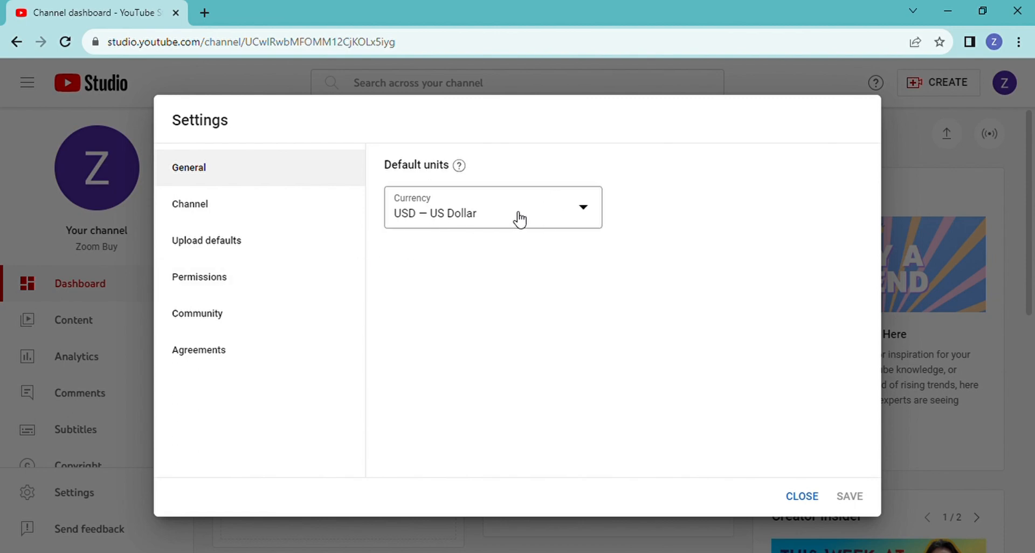
left_click(591, 216)
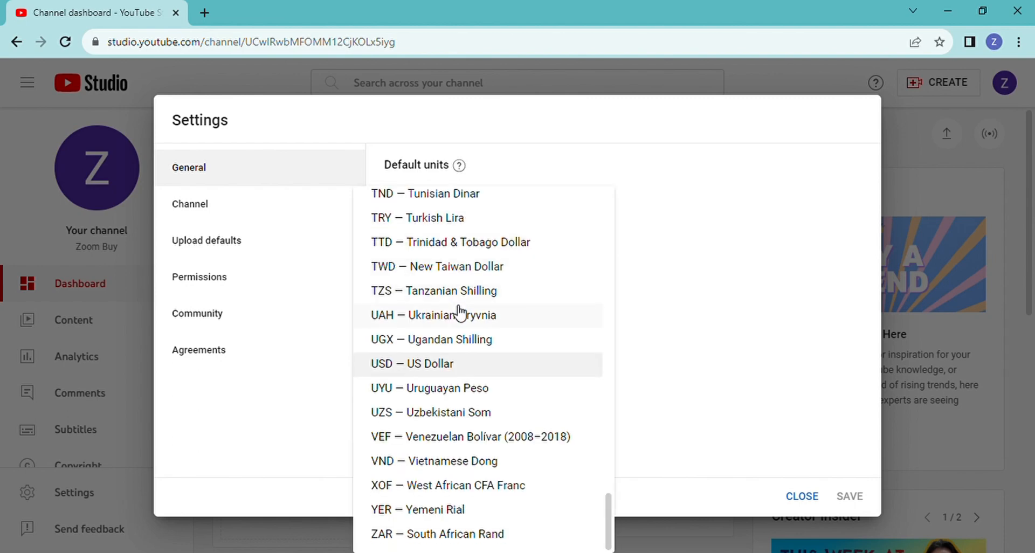
scroll(457, 310, "up", 10)
scroll(458, 310, "up", 20)
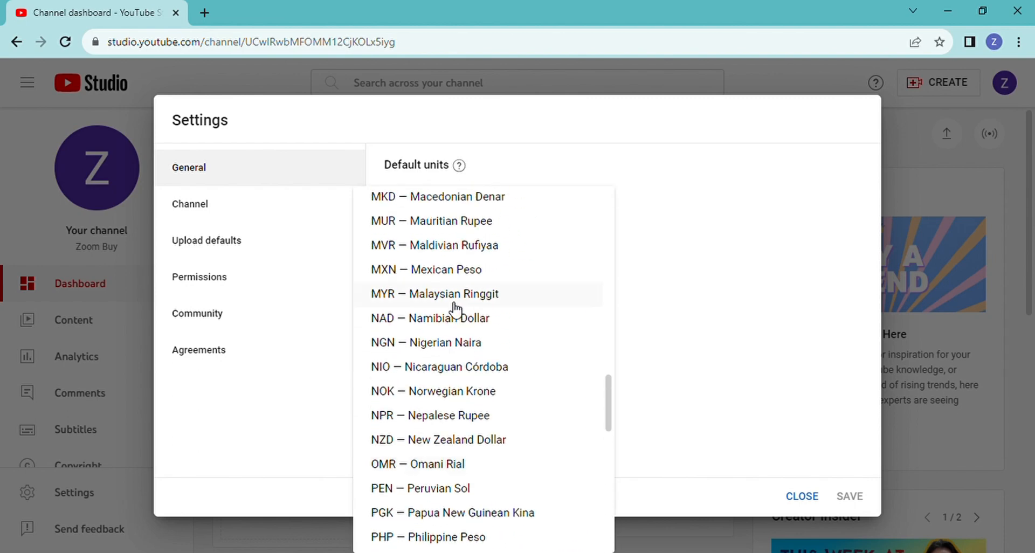
scroll(454, 310, "down", 20)
scroll(454, 307, "down", 10)
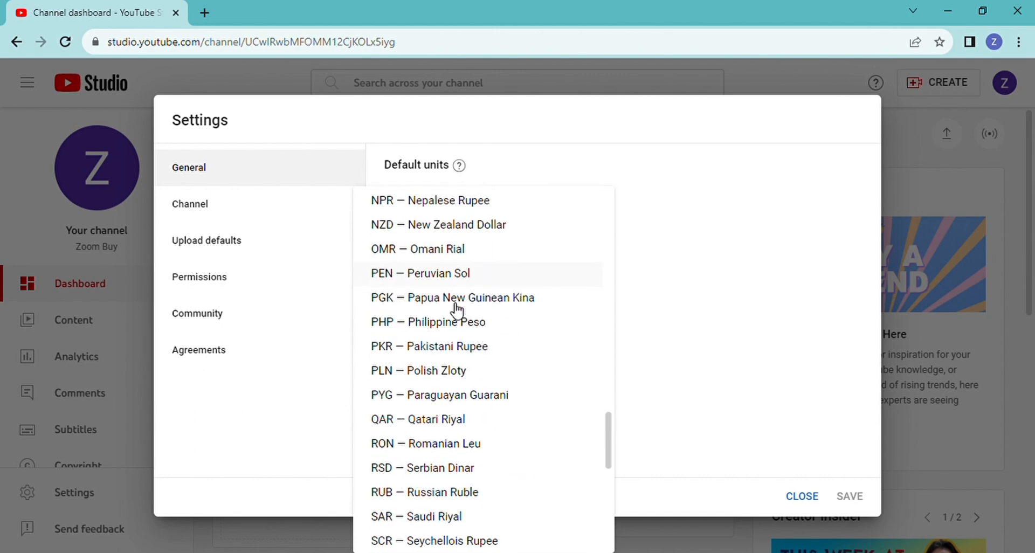
scroll(458, 312, "down", 5)
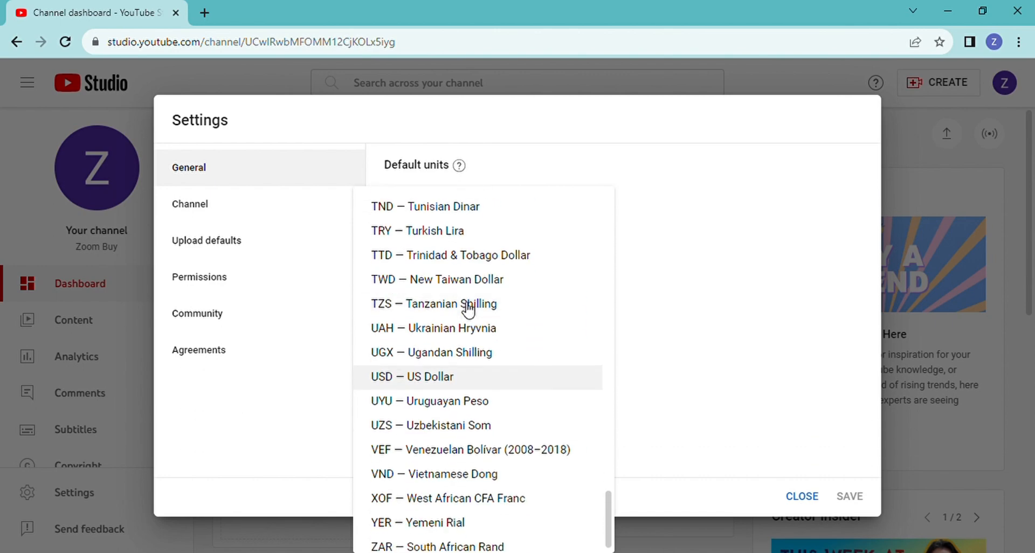
scroll(431, 439, "up", 5)
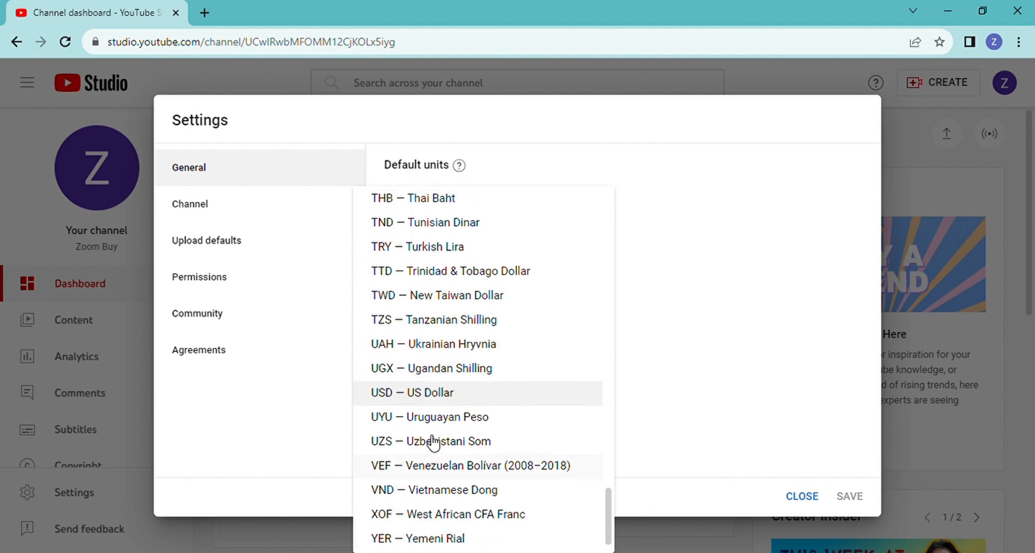
scroll(434, 441, "up", 10)
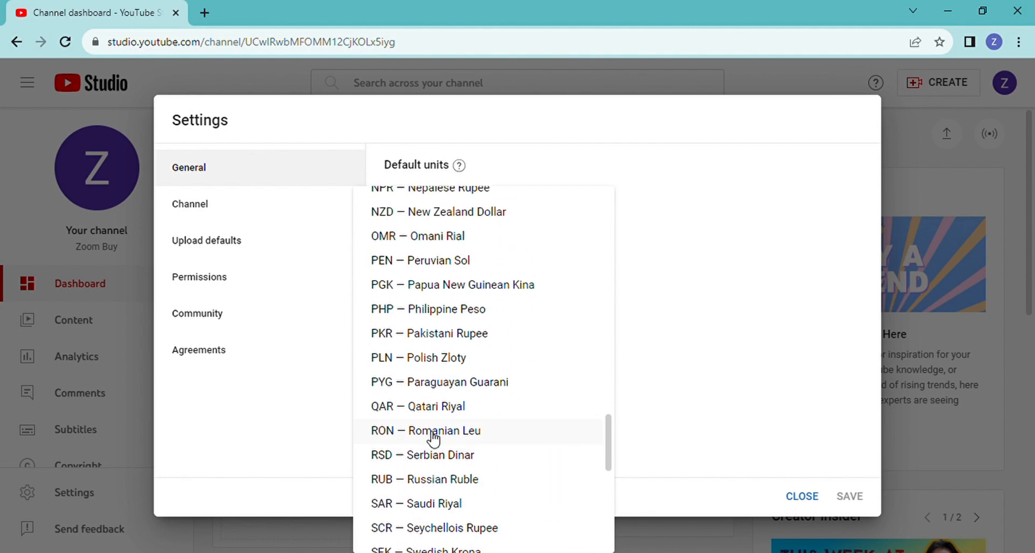
left_click(410, 226)
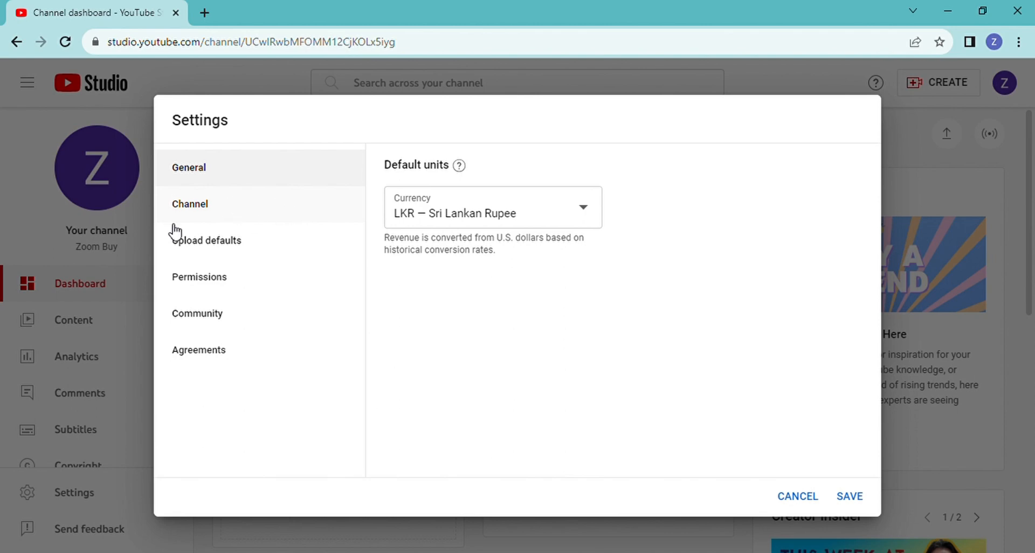
Set the channel's country of residence to Sri Lanka in its basic info.
left_click(226, 211)
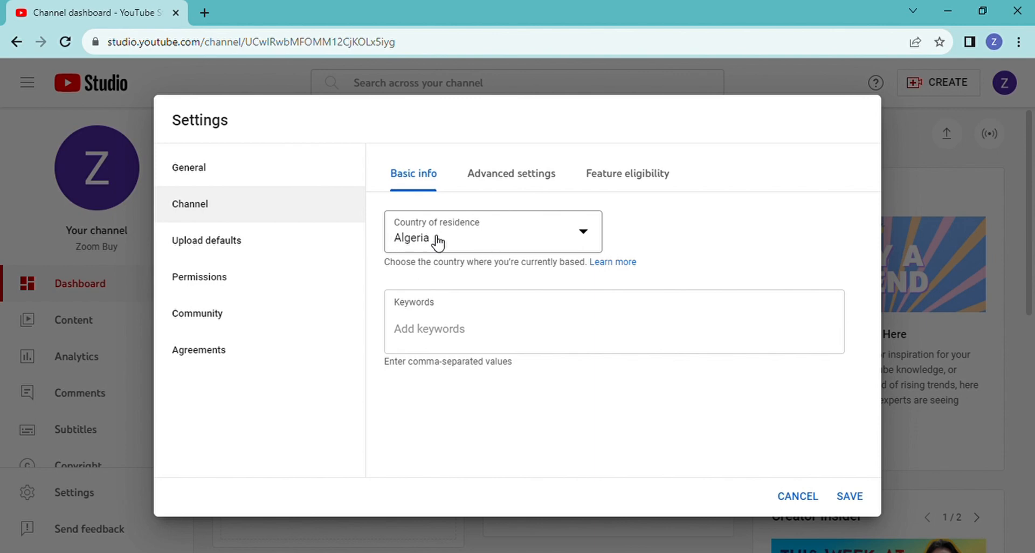
left_click(561, 230)
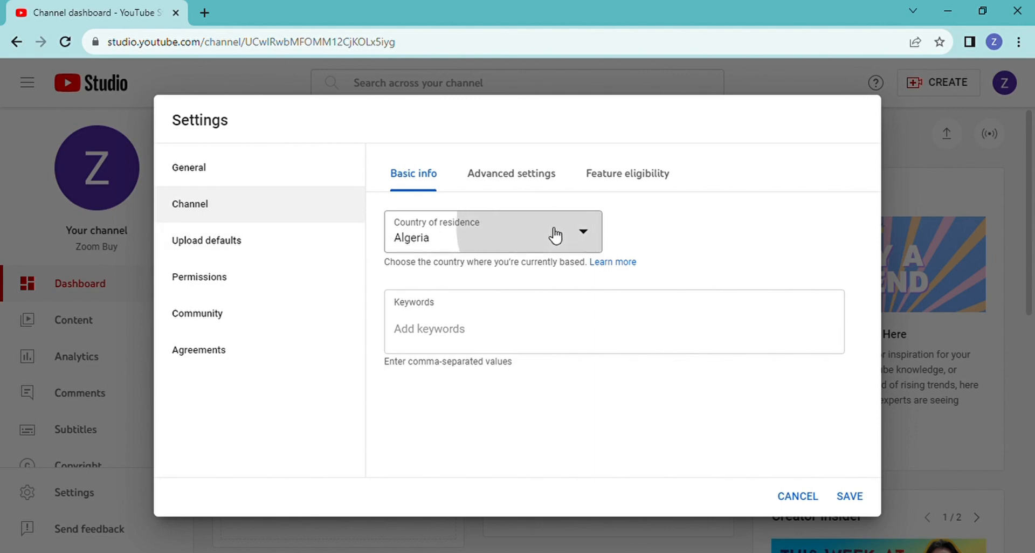
scroll(477, 274, "down", 6)
scroll(478, 283, "down", 20)
scroll(478, 303, "down", 10)
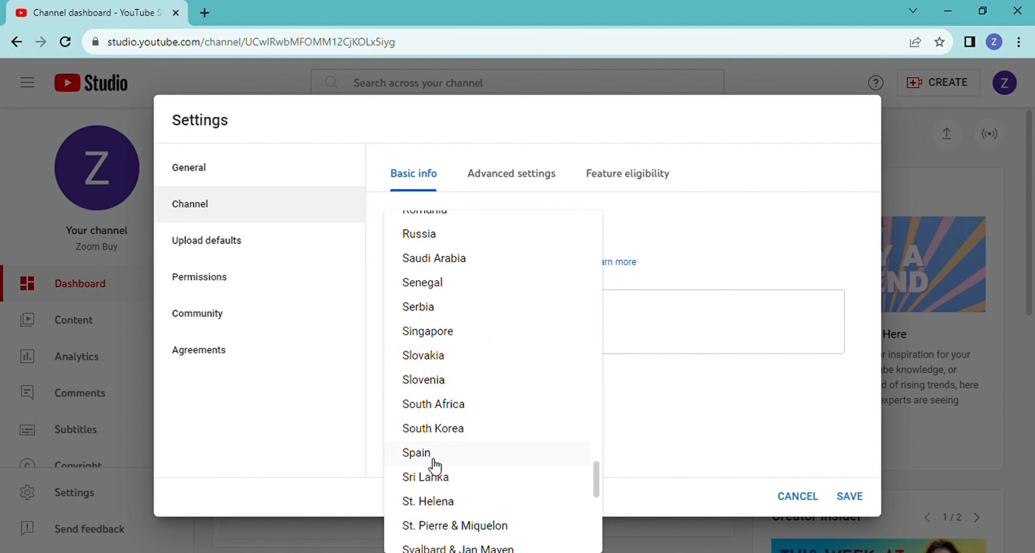
left_click(431, 478)
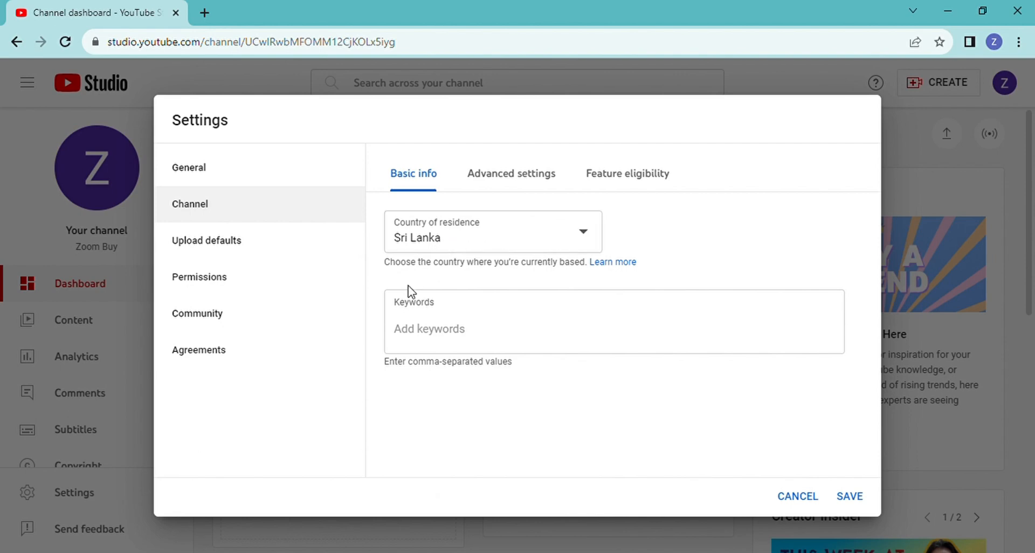
Add the channel keywords "nawo" and "nawo technic".
left_click(437, 334)
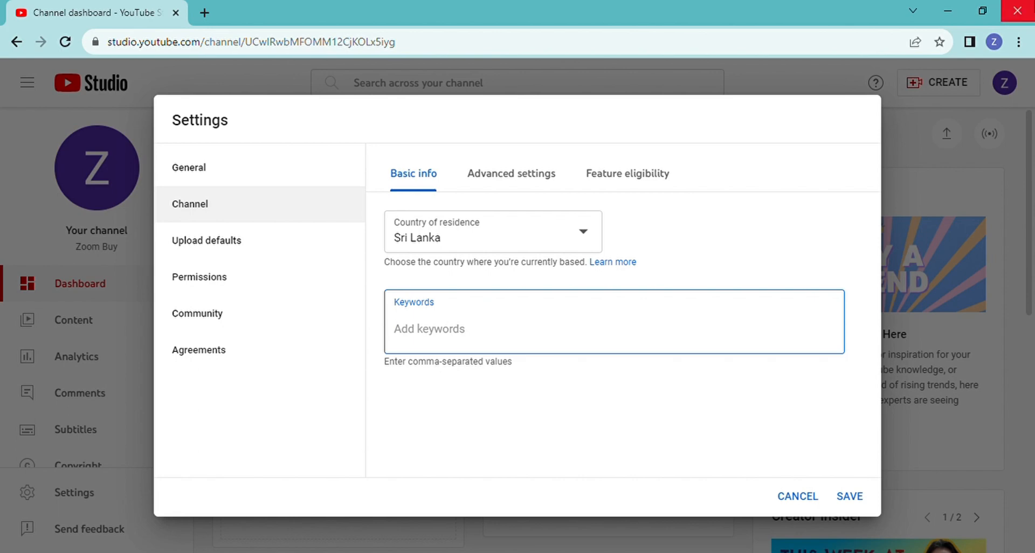
type("nawo")
key("Return")
type("nawo")
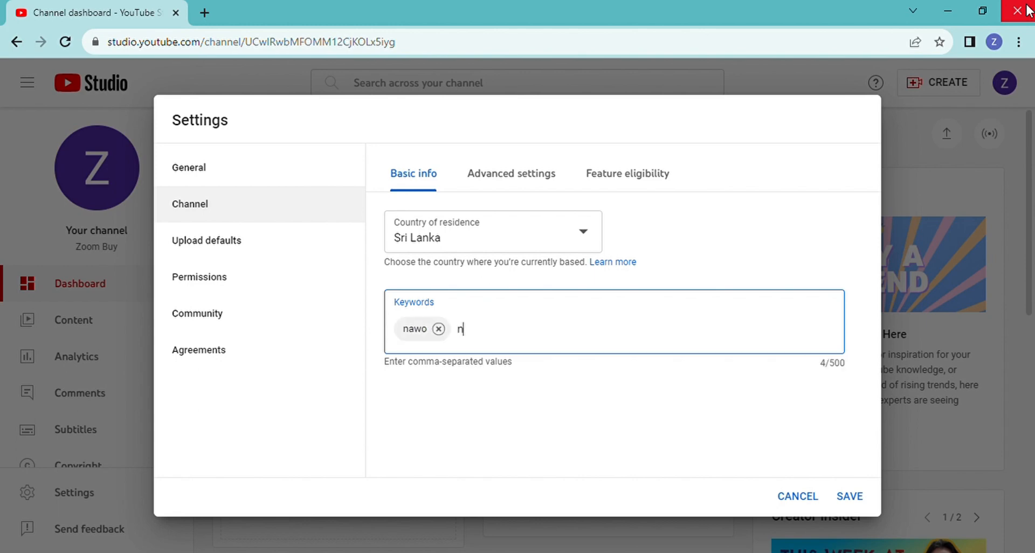
type(" technic")
key("Return")
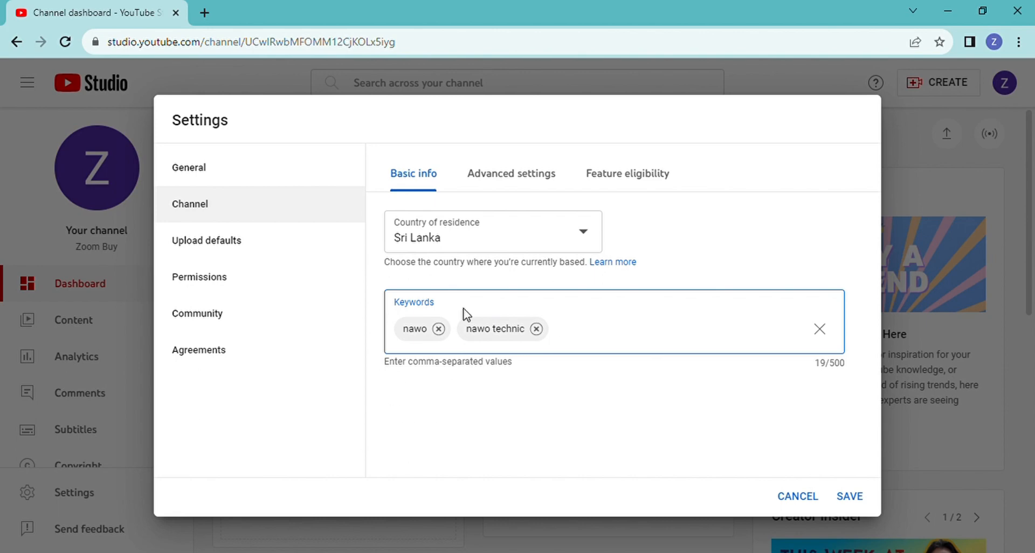
key("BackSpace")
Set the channel's audience to not made for kids in the advanced channel settings.
left_click(511, 173)
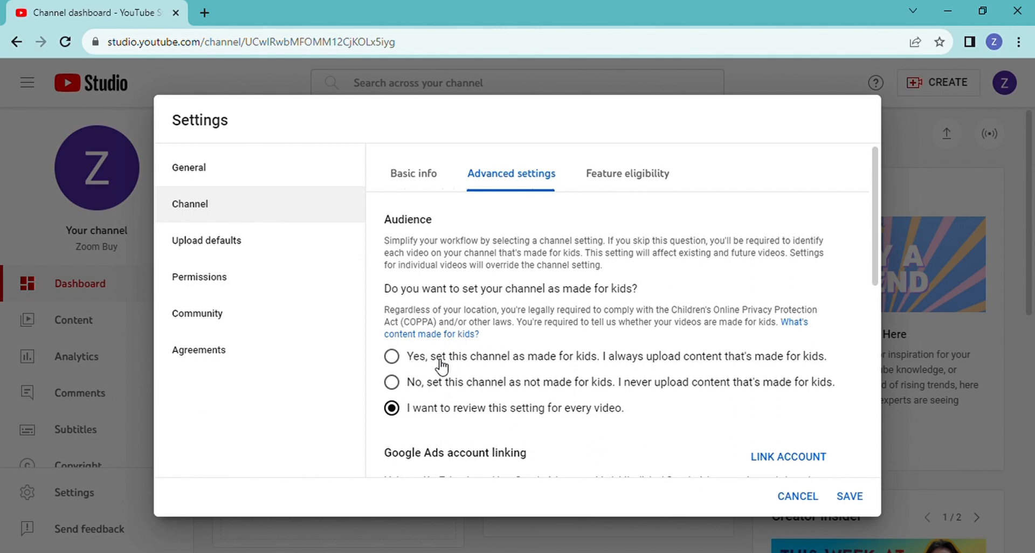
left_click(392, 357)
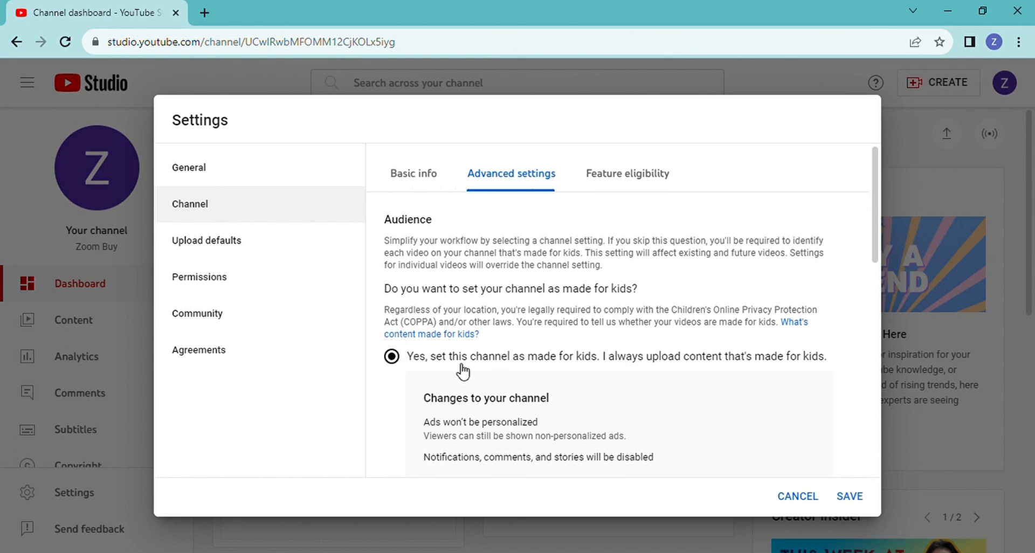
scroll(456, 366, "down", 3)
left_click(391, 375)
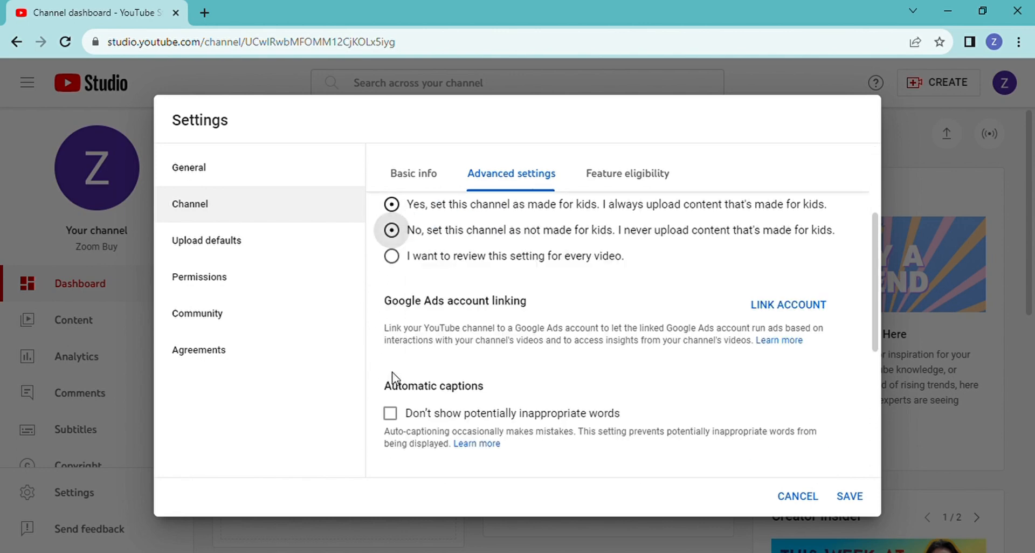
scroll(418, 334, "up", 2)
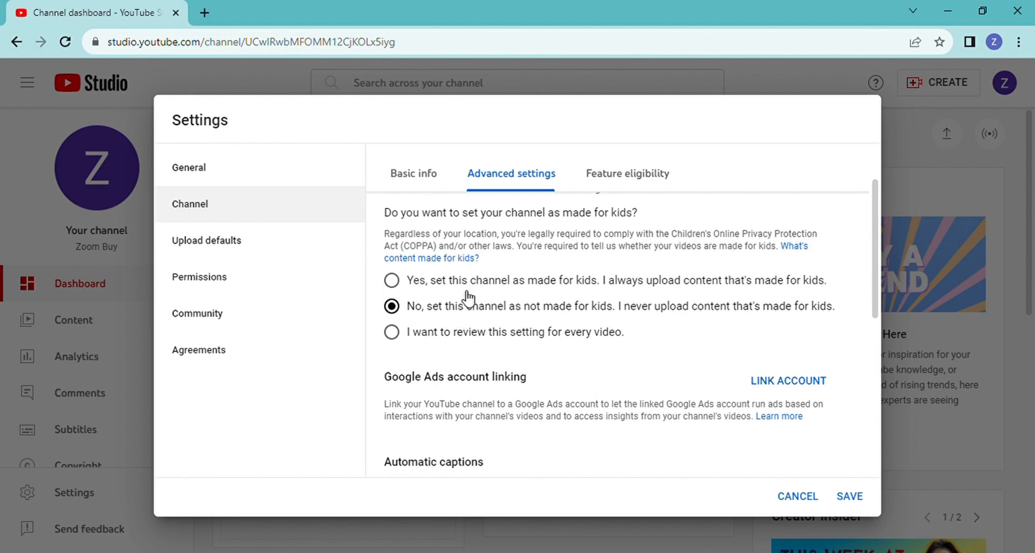
Review the Google Ads linking, automatic captions, advertisements, clips and other options in the advanced channel settings.
scroll(515, 353, "down", 3)
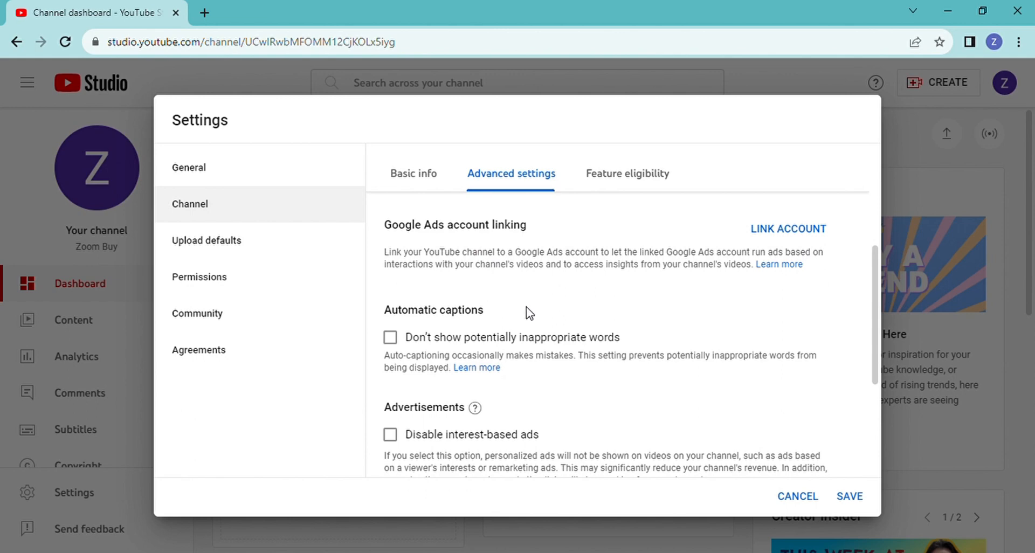
scroll(521, 301, "down", 2)
scroll(540, 344, "down", 2)
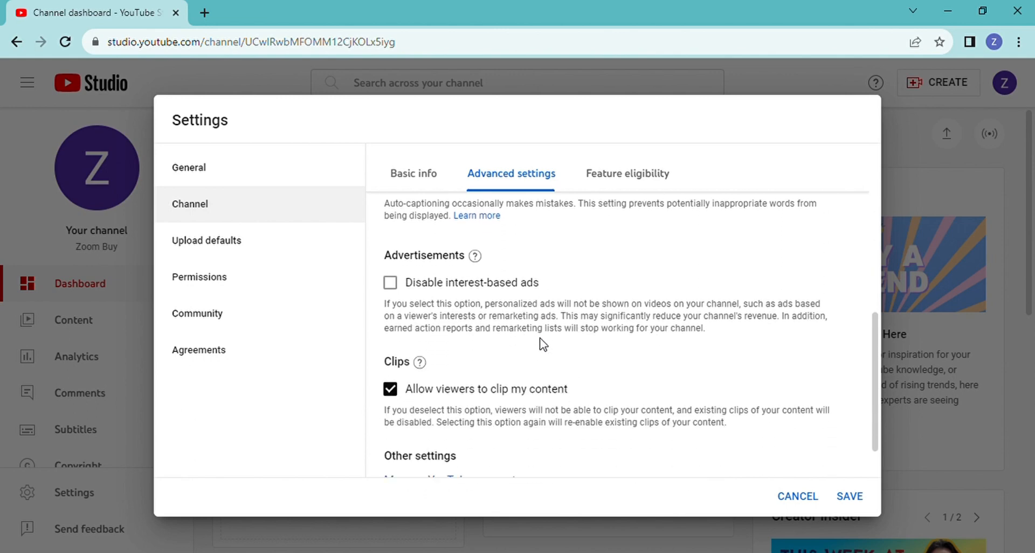
scroll(542, 342, "down", 2)
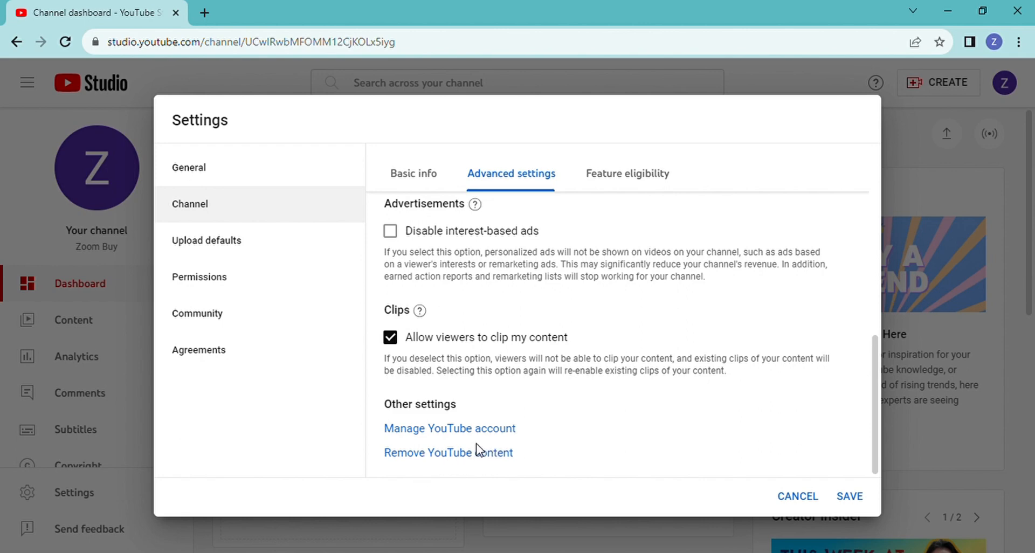
scroll(455, 426, "up", 5)
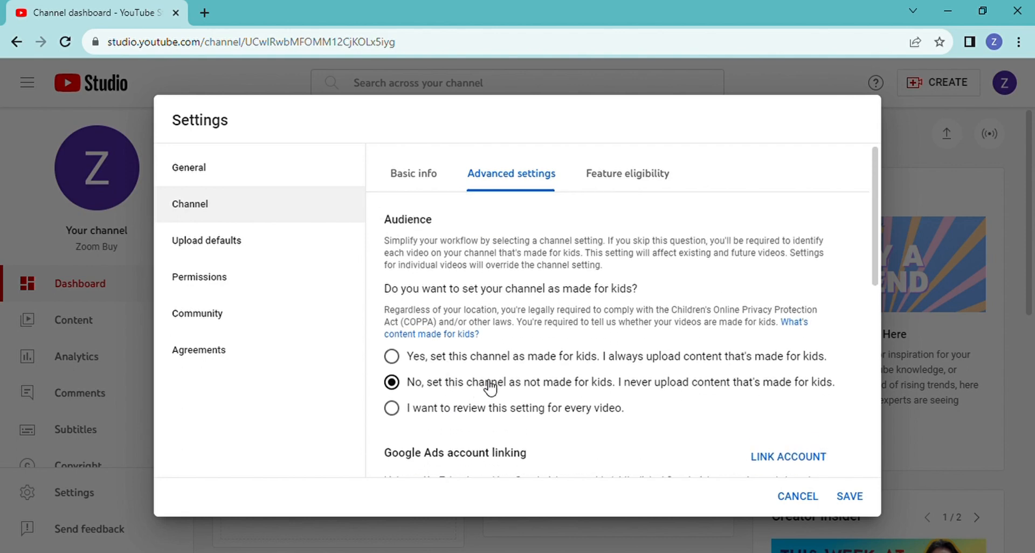
Examine the channel's feature eligibility, expanding the standard, intermediate and advanced features to read their requirements.
left_click(609, 180)
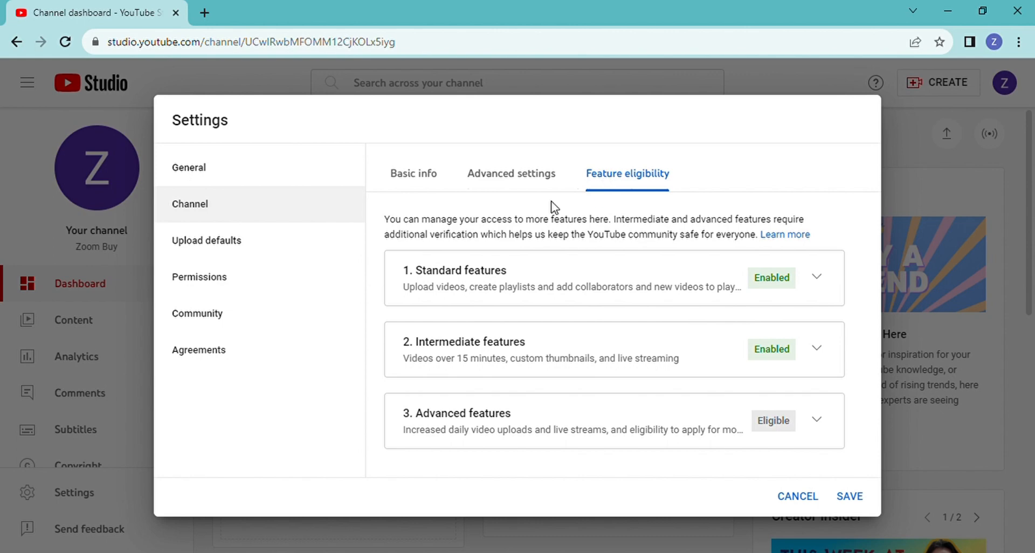
left_click(817, 277)
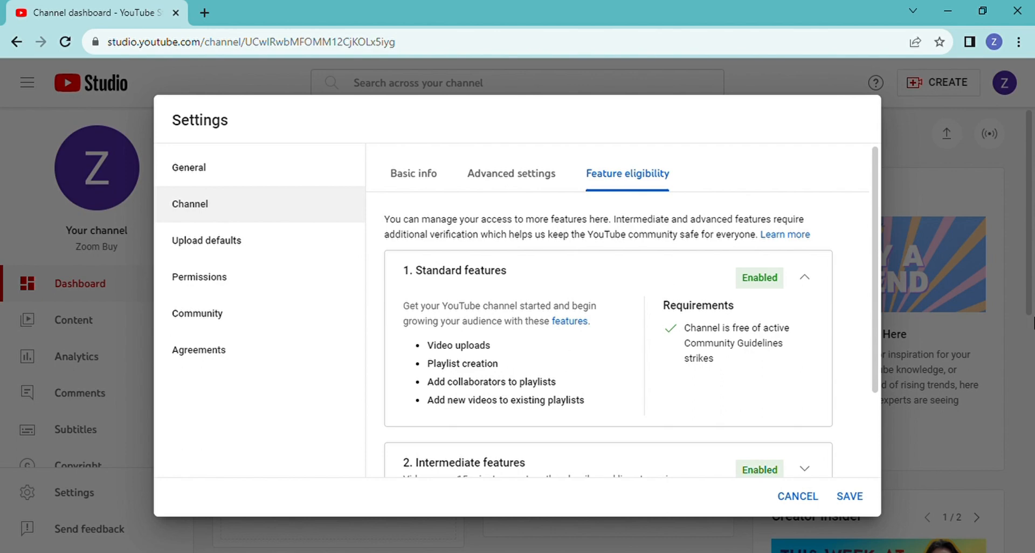
scroll(553, 346, "down", 2)
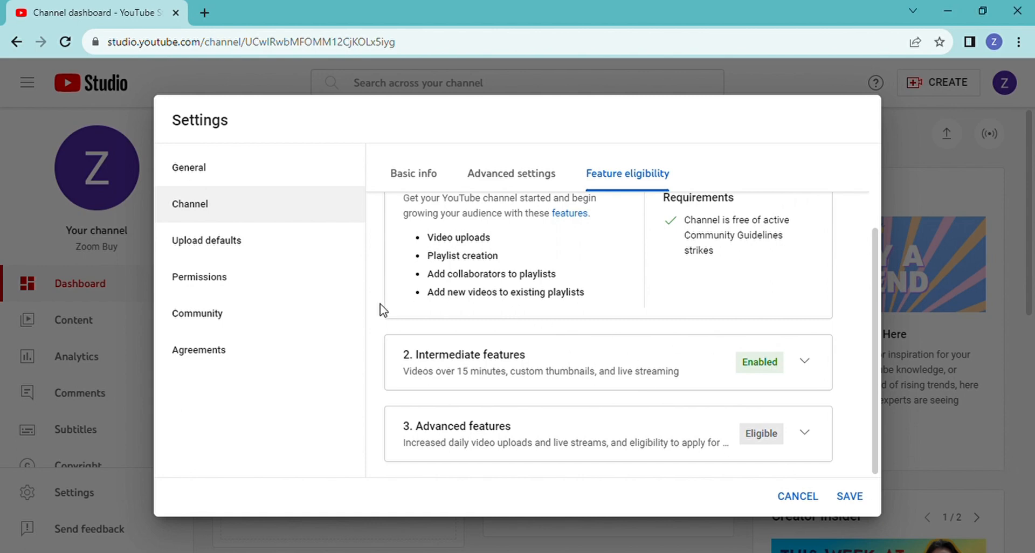
left_click(805, 366)
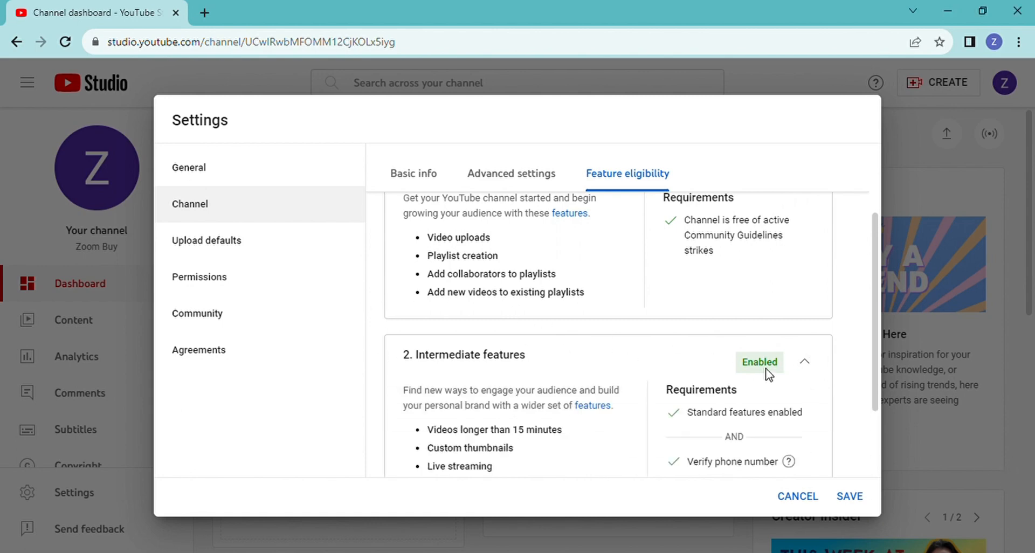
scroll(786, 377, "down", 2)
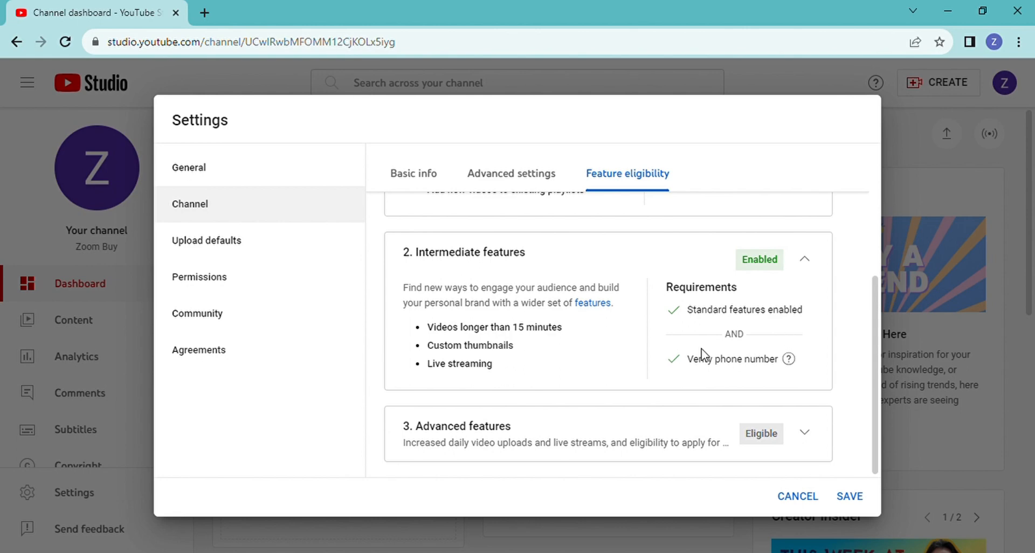
mouse_move(706, 358)
left_click(804, 434)
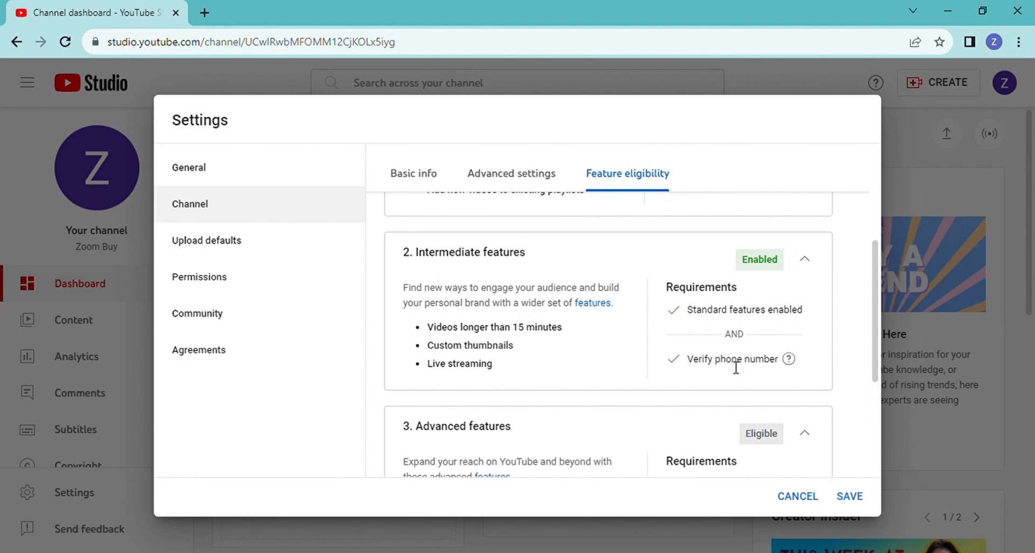
scroll(730, 361, "down", 3)
scroll(614, 356, "down", 1)
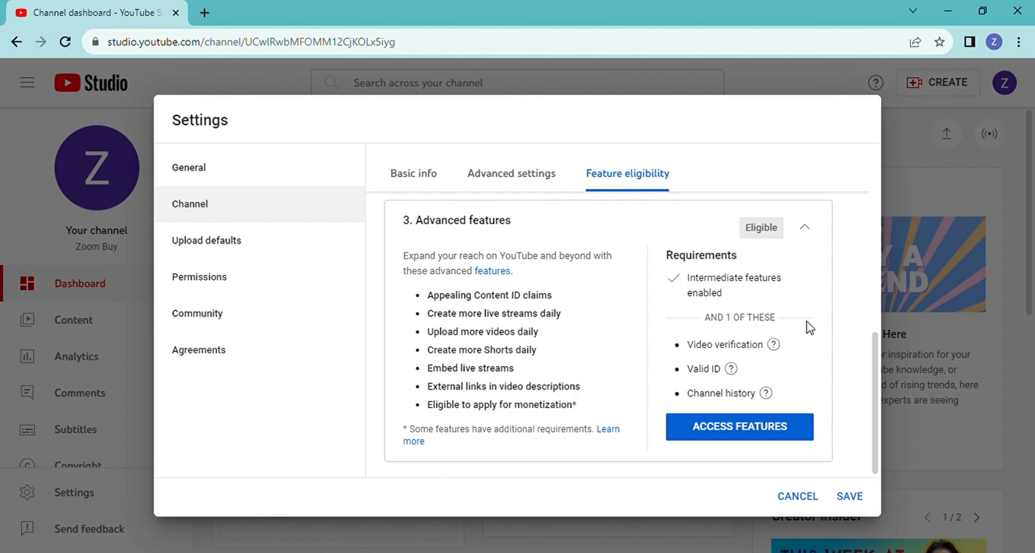
left_click(685, 423)
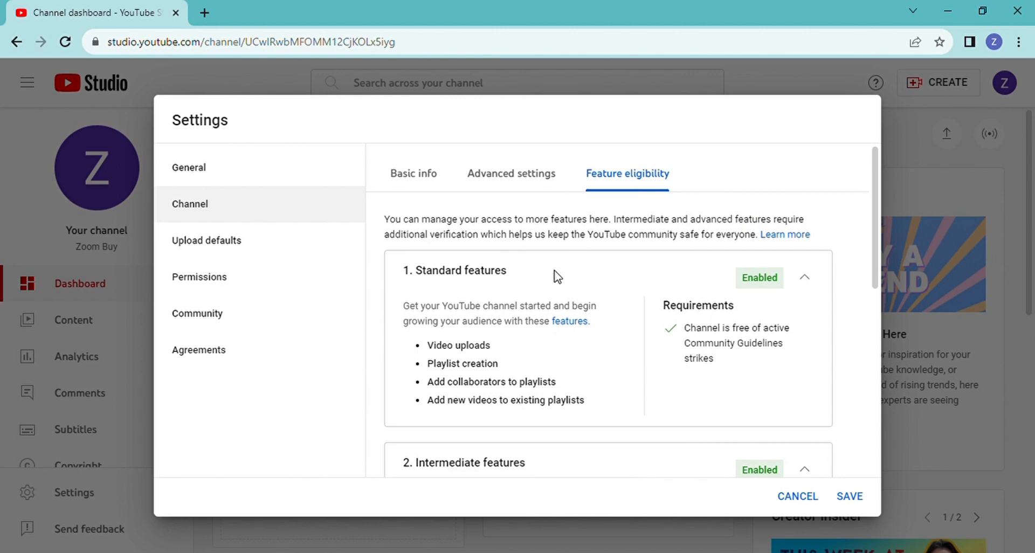
Open the channel's upload defaults and examine the default title and description fields.
left_click(248, 245)
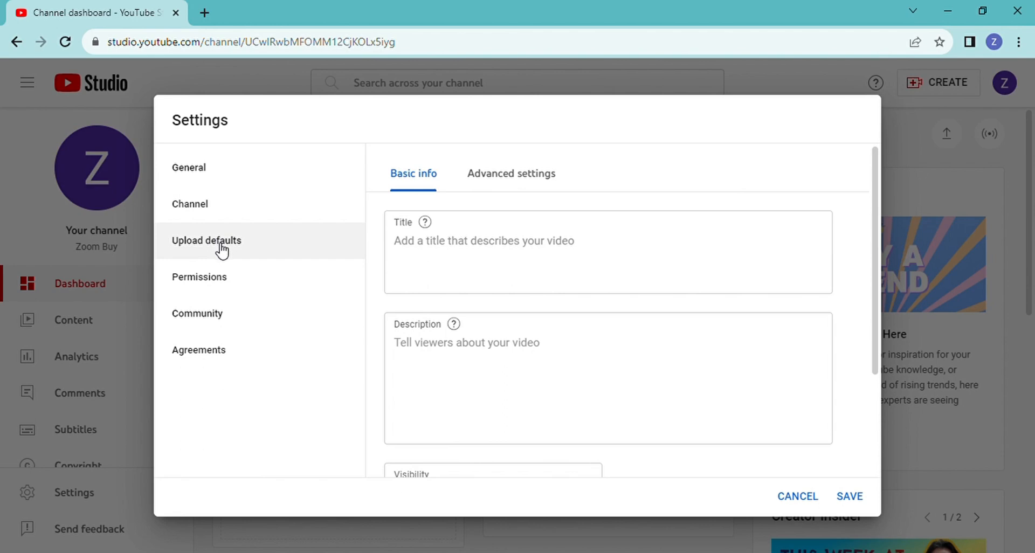
left_click(427, 264)
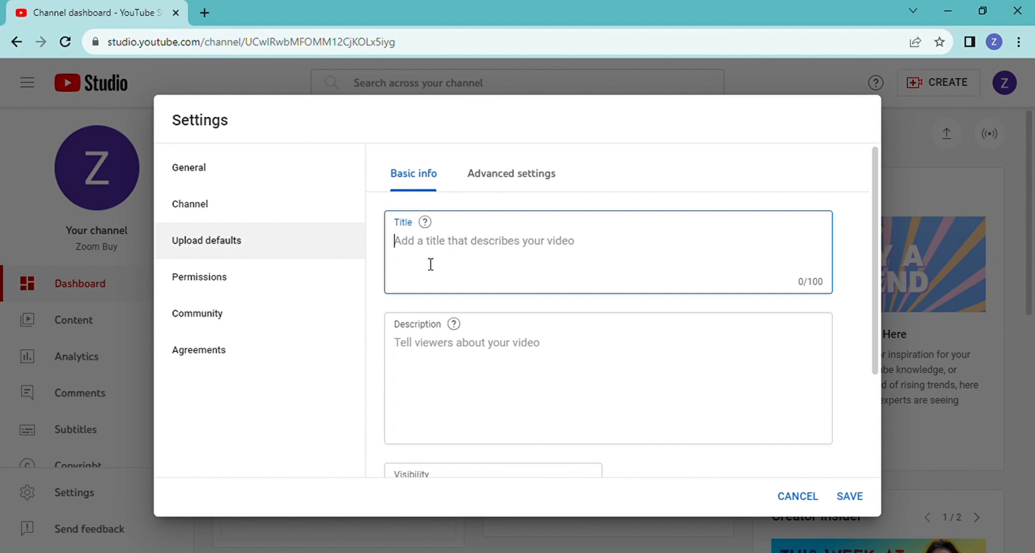
left_click(425, 345)
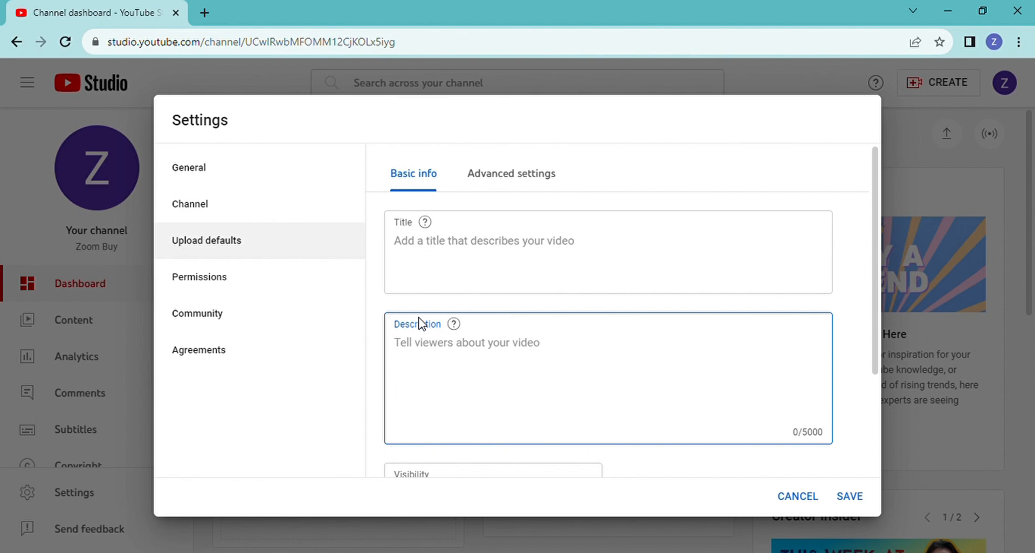
type("ragu")
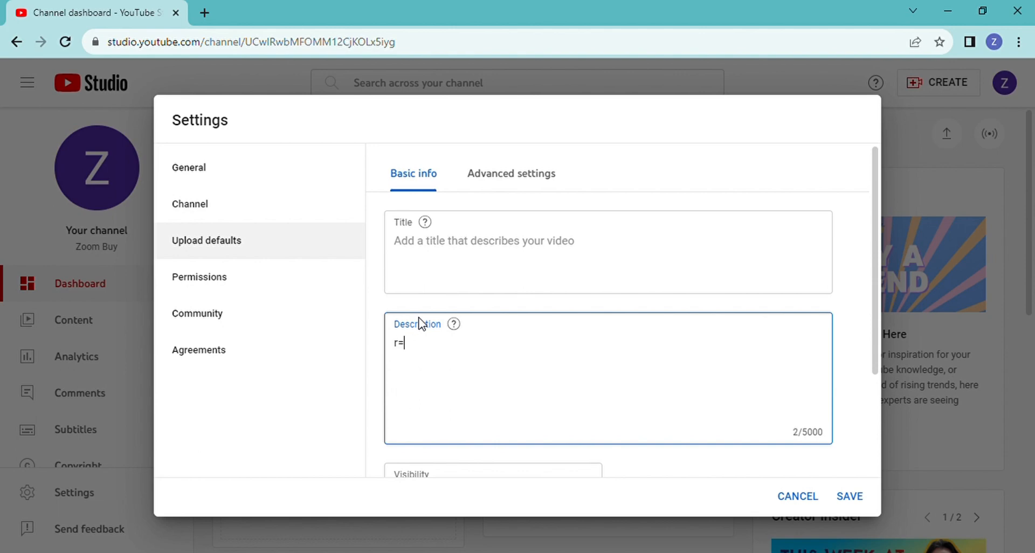
key("BackSpace")
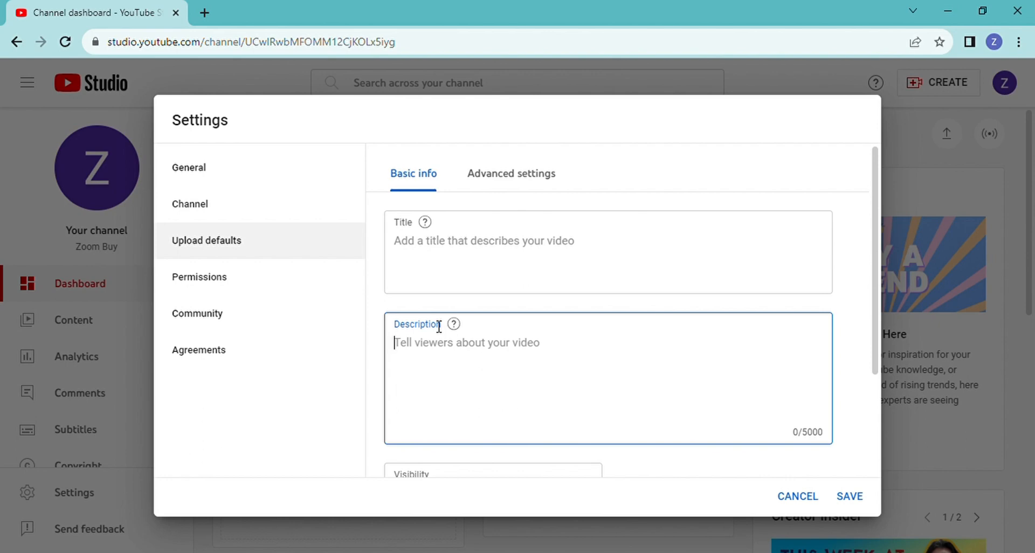
Set the default upload visibility to Private and review the default title, description and tags.
scroll(431, 398, "down", 3)
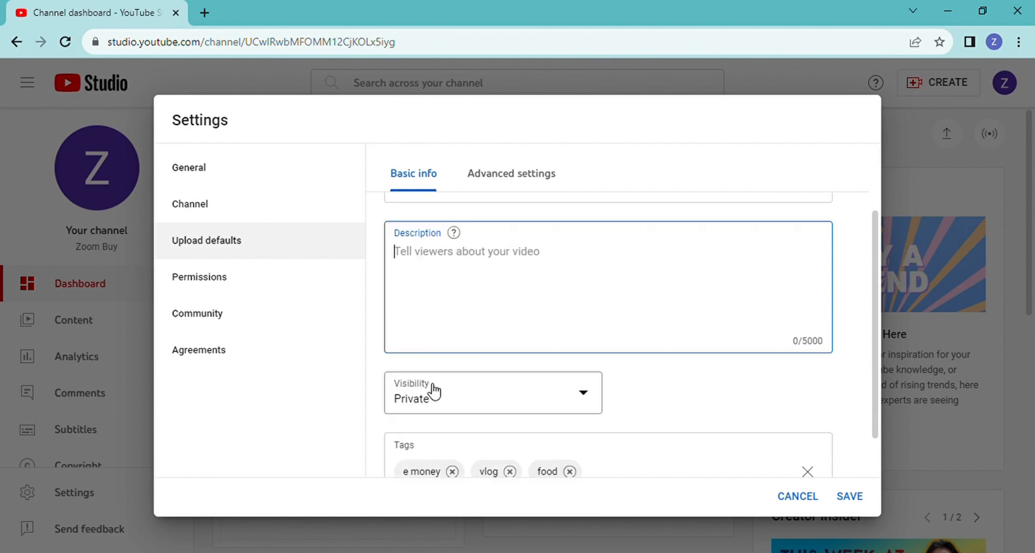
scroll(428, 282, "up", 2)
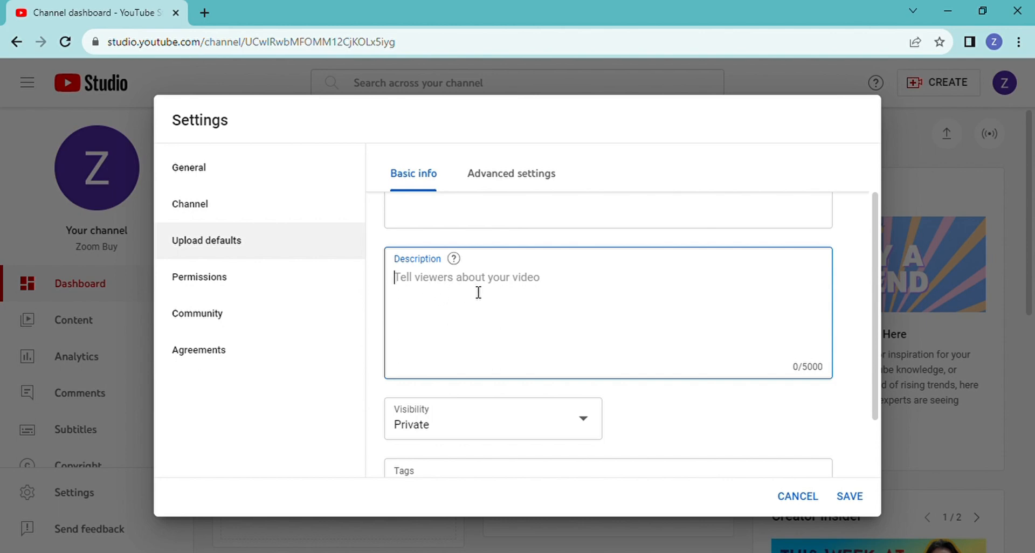
scroll(539, 285, "down", 1)
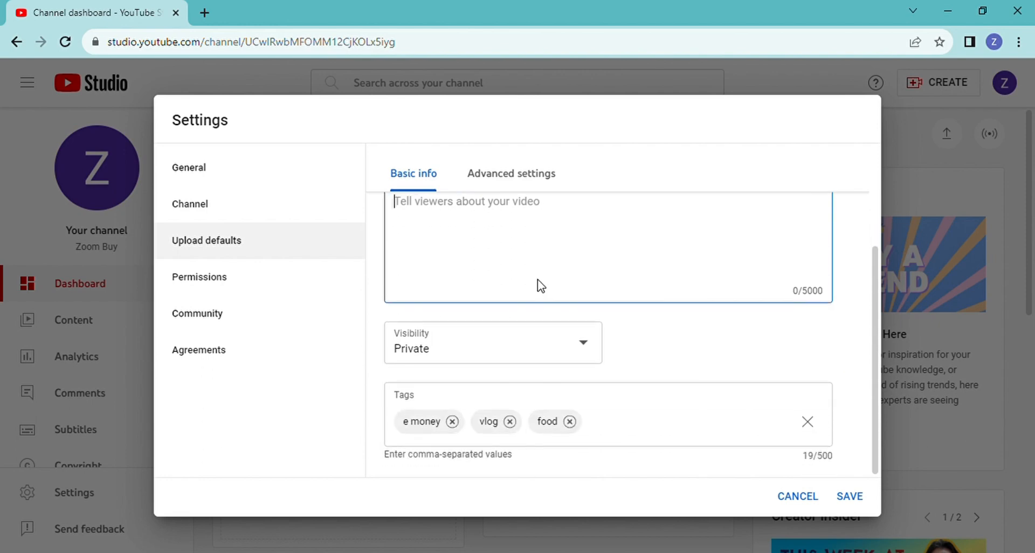
scroll(541, 285, "up", 2)
scroll(453, 318, "down", 2)
left_click(534, 355)
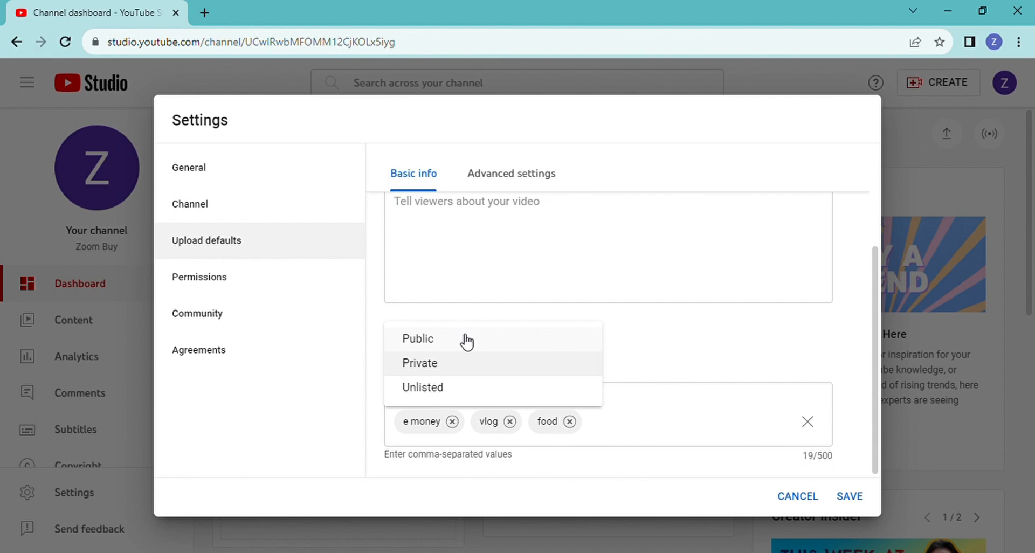
left_click(455, 365)
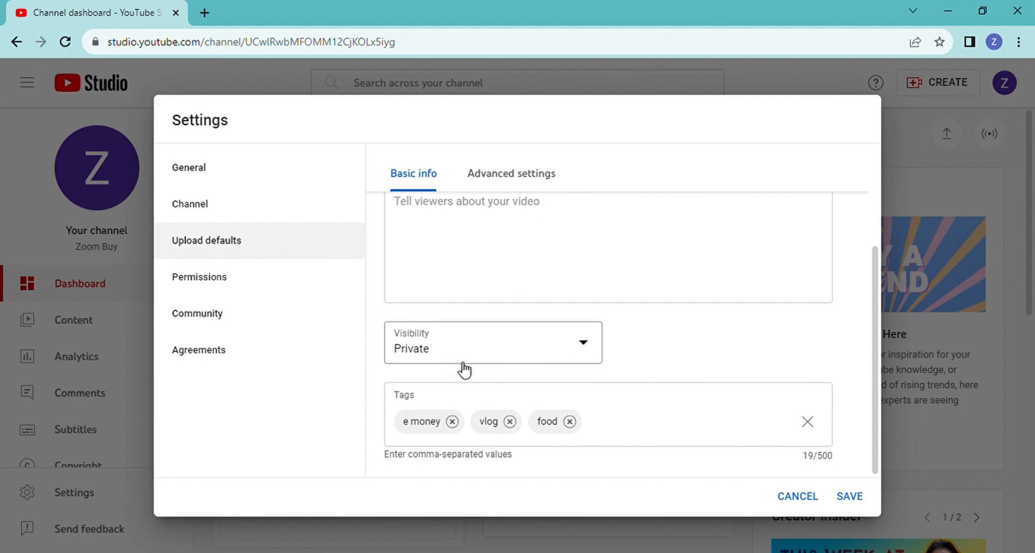
scroll(560, 375, "up", 3)
scroll(565, 372, "down", 2)
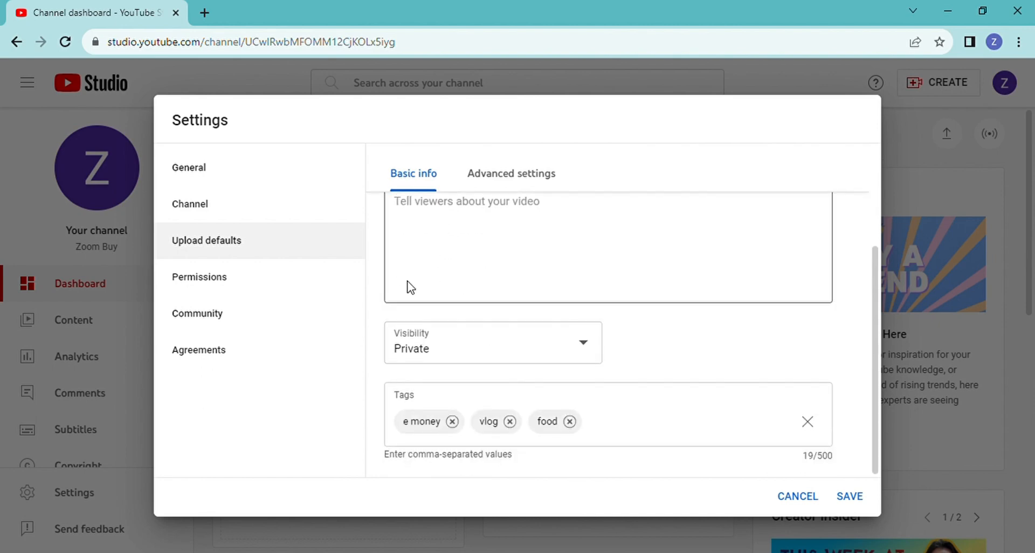
scroll(410, 286, "up", 3)
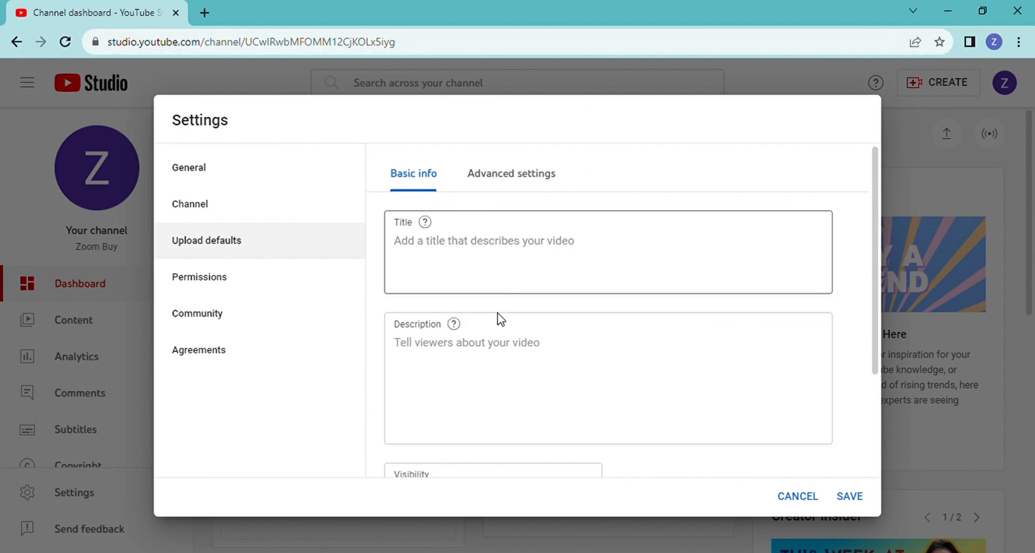
scroll(566, 294, "down", 2)
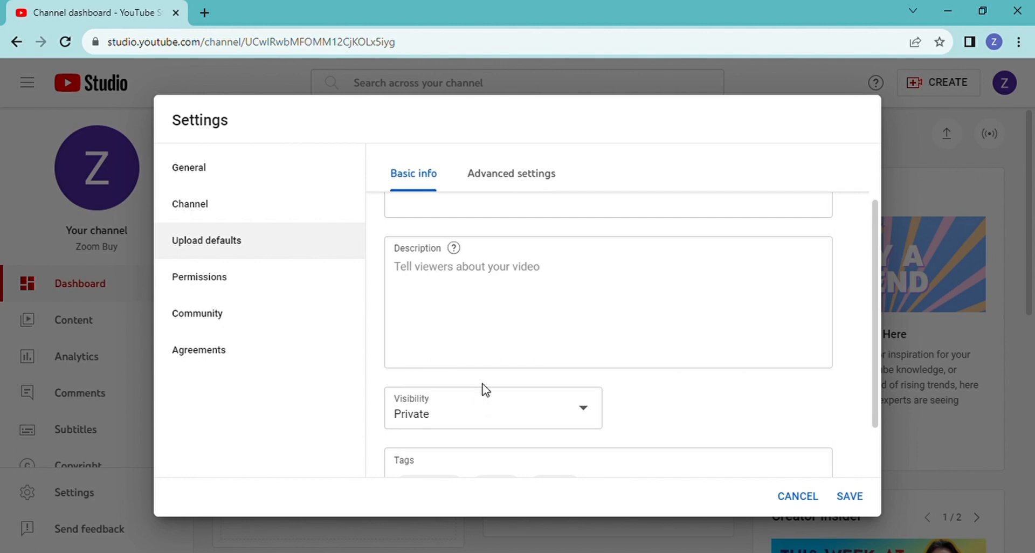
scroll(513, 399, "down", 2)
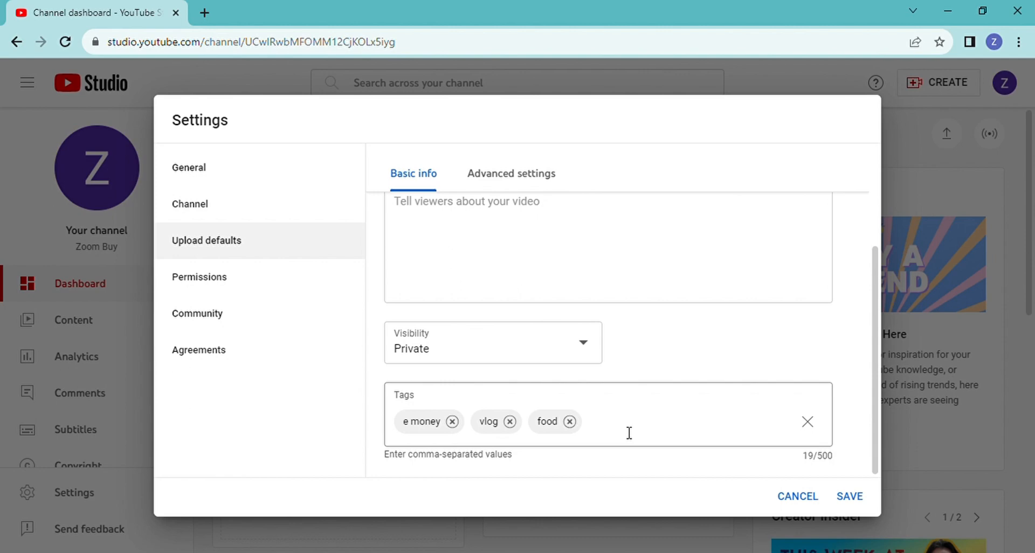
Open the advanced upload defaults and look over the available license options.
left_click(511, 173)
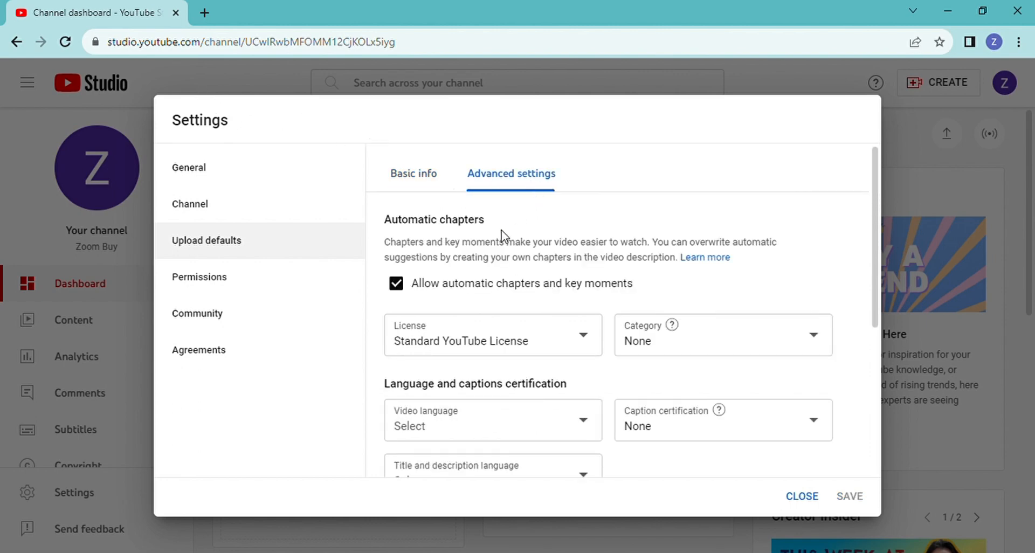
scroll(550, 304, "down", 1)
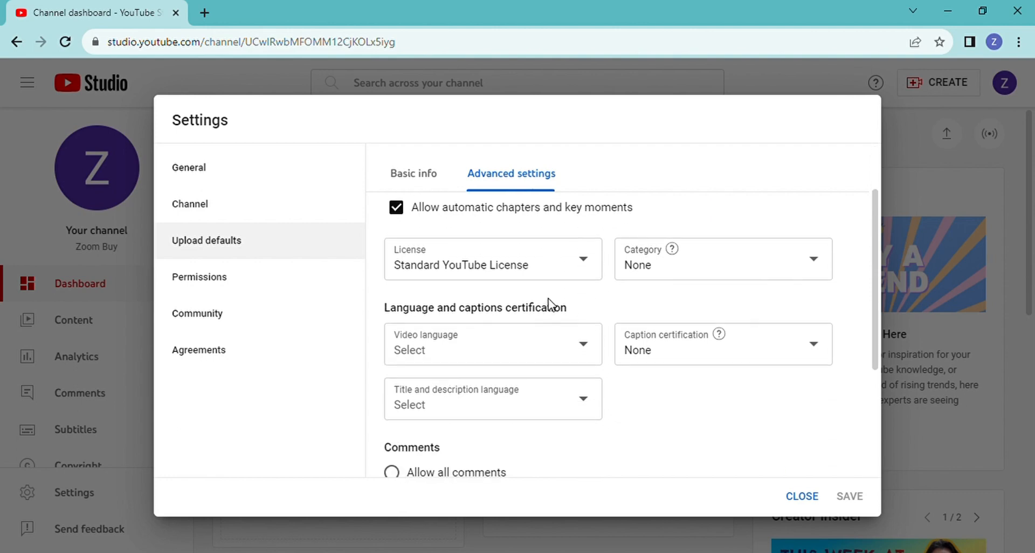
left_click(602, 263)
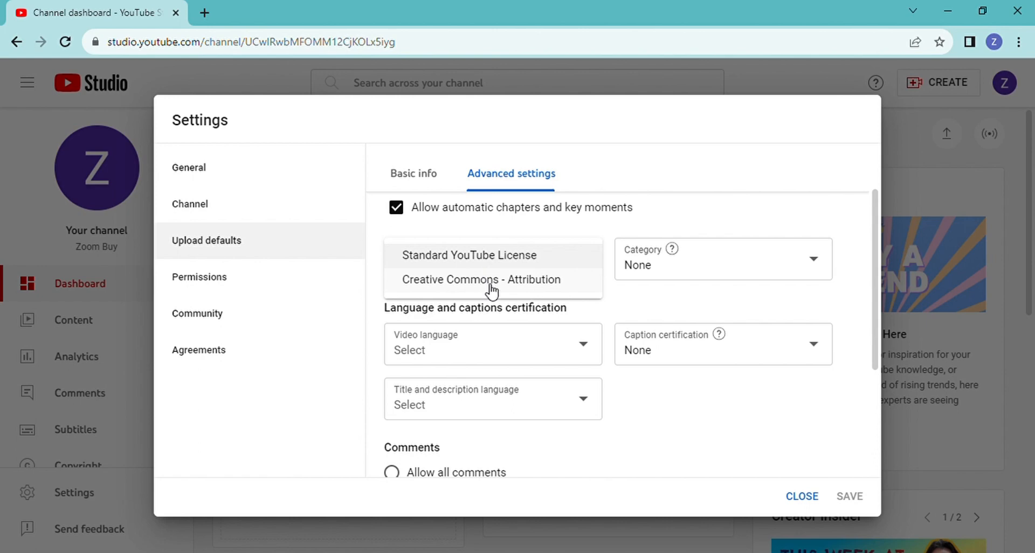
left_click(577, 308)
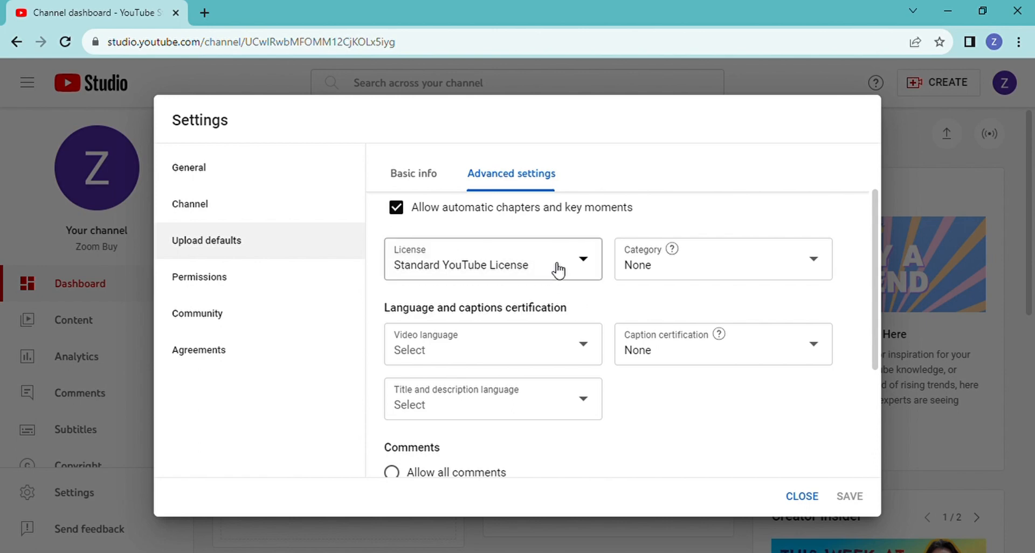
Set the default upload category to Science & Technology.
left_click(782, 265)
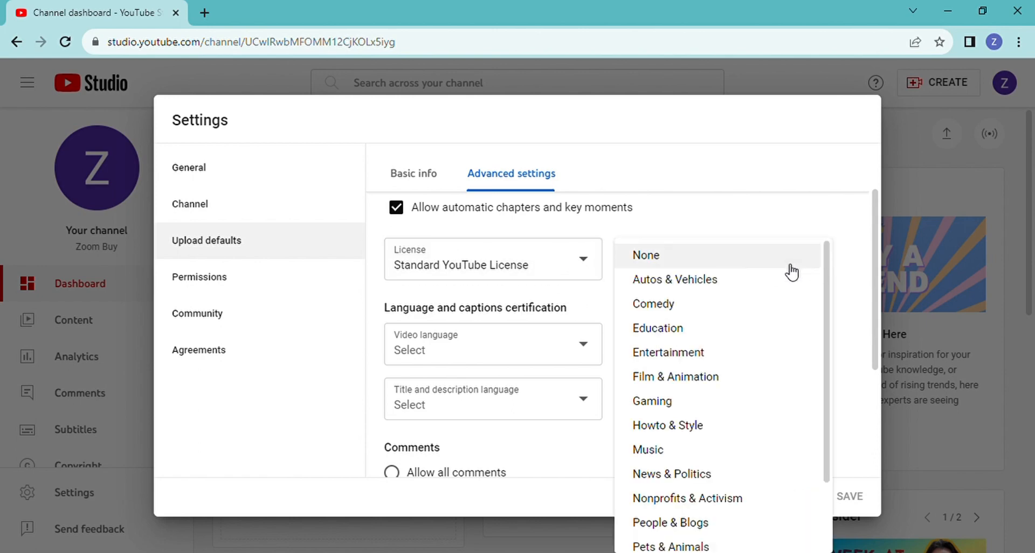
scroll(700, 300, "down", 2)
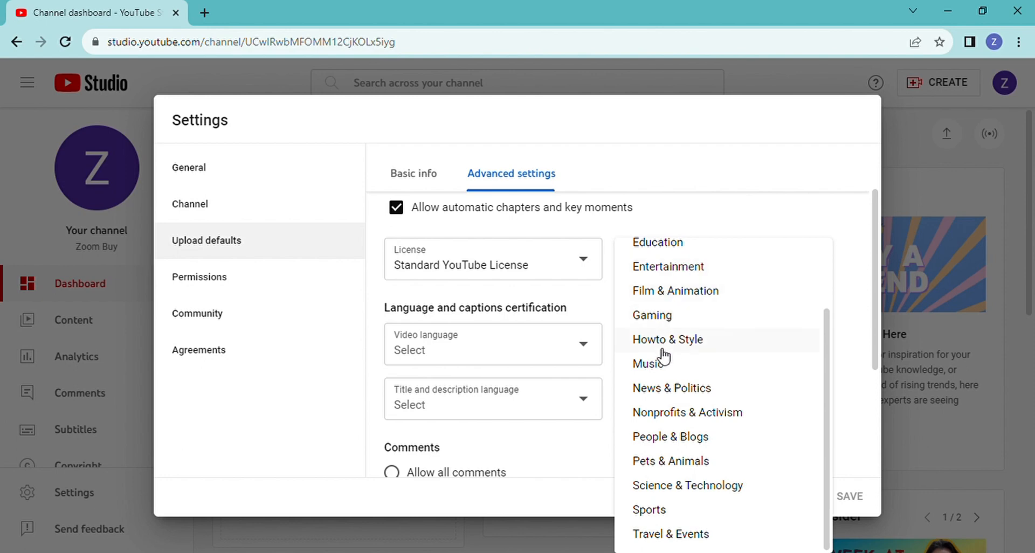
left_click(666, 491)
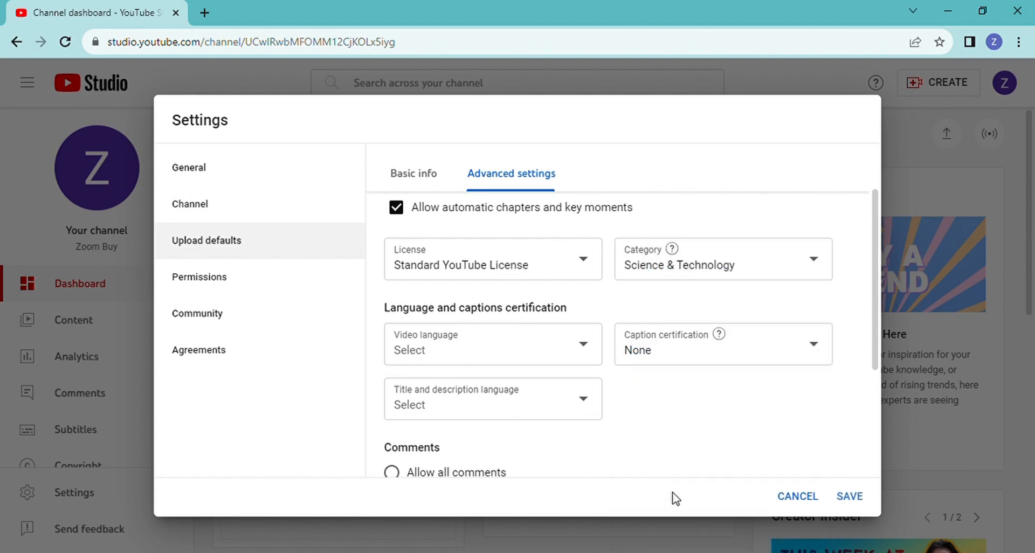
left_click(759, 261)
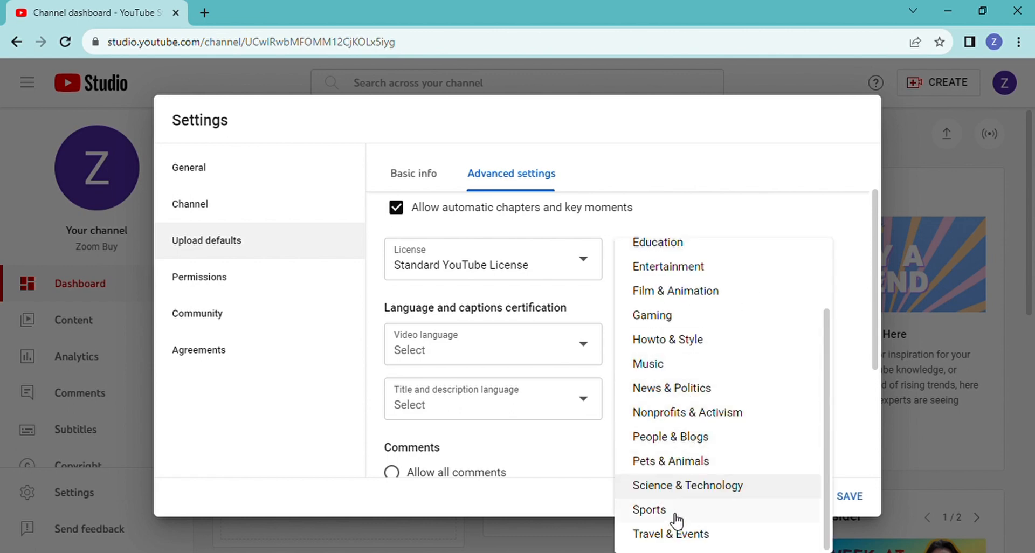
left_click(681, 486)
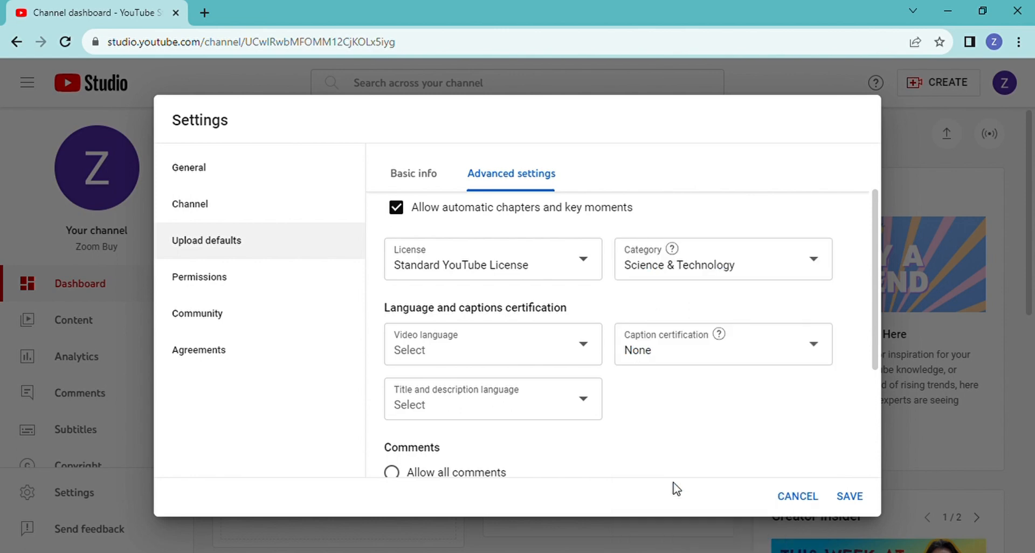
Set the default video language for uploads to Sinhala.
left_click(592, 345)
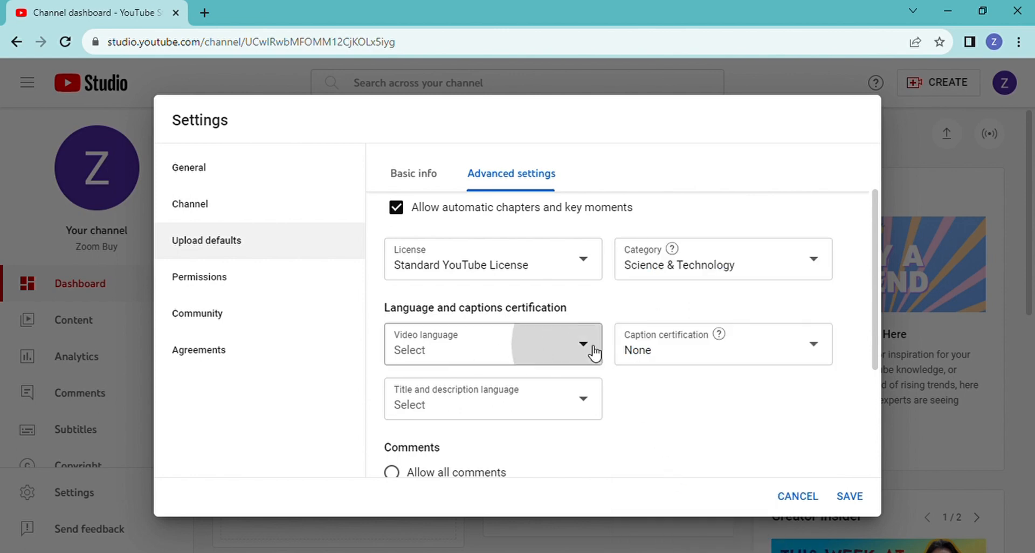
left_click(555, 351)
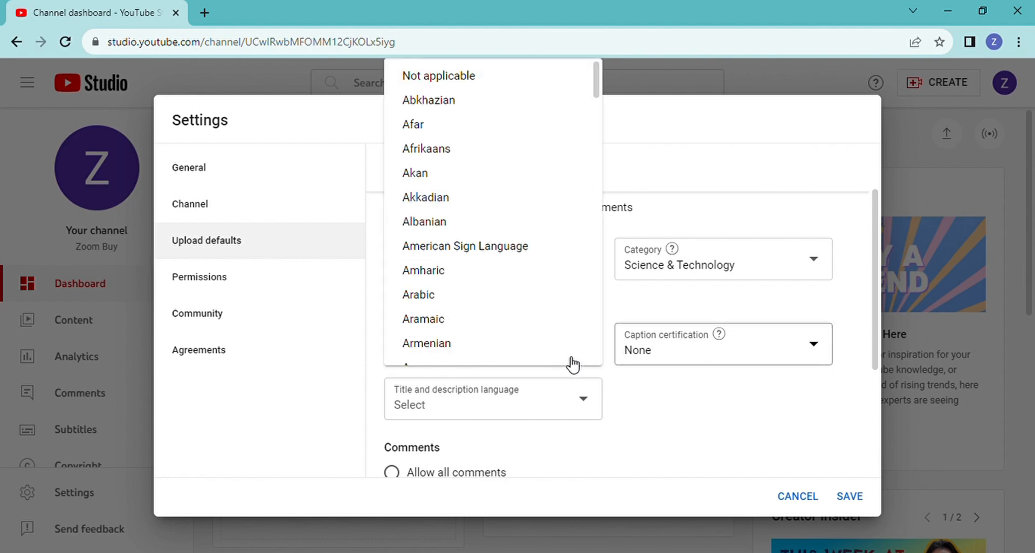
scroll(474, 282, "down", 17)
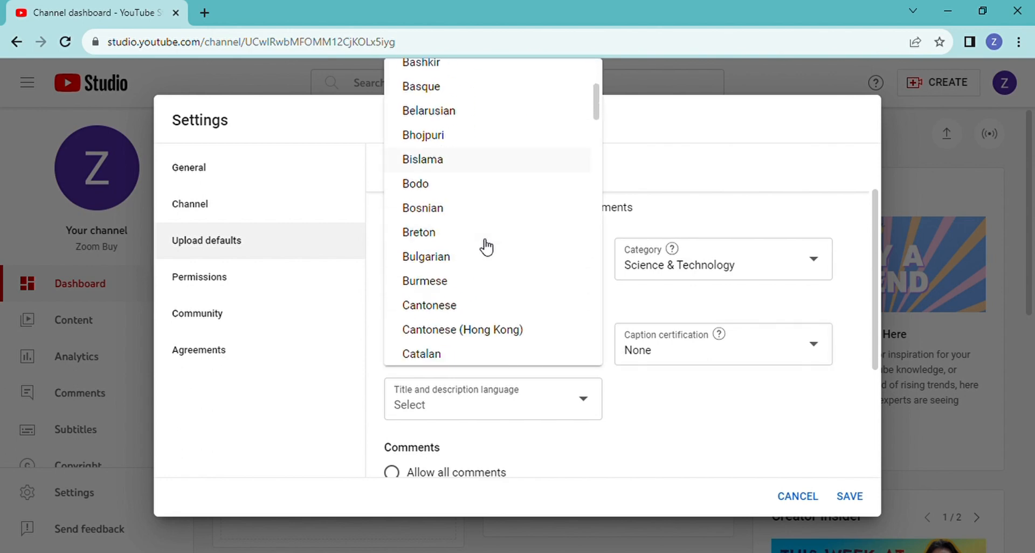
scroll(488, 232, "down", 15)
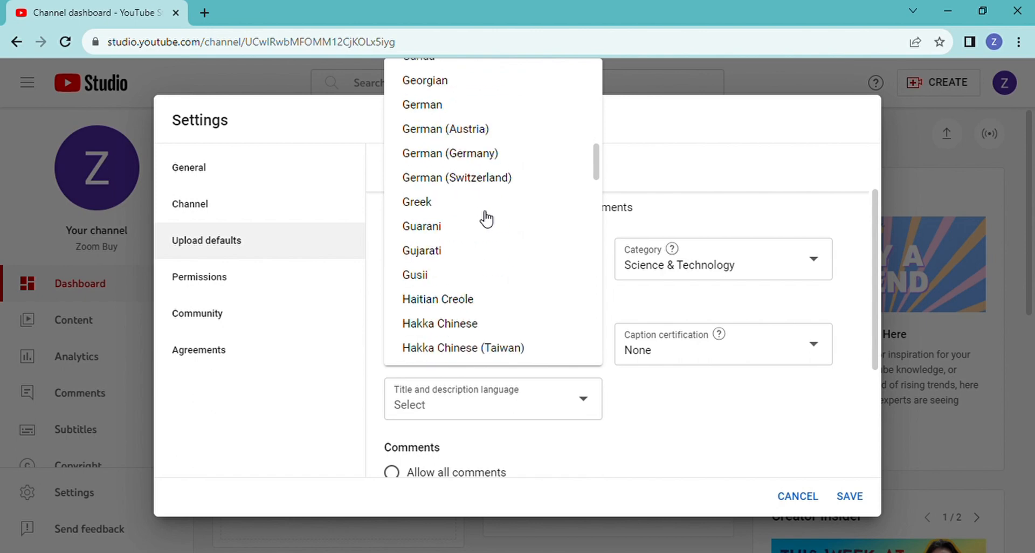
scroll(487, 218, "down", 15)
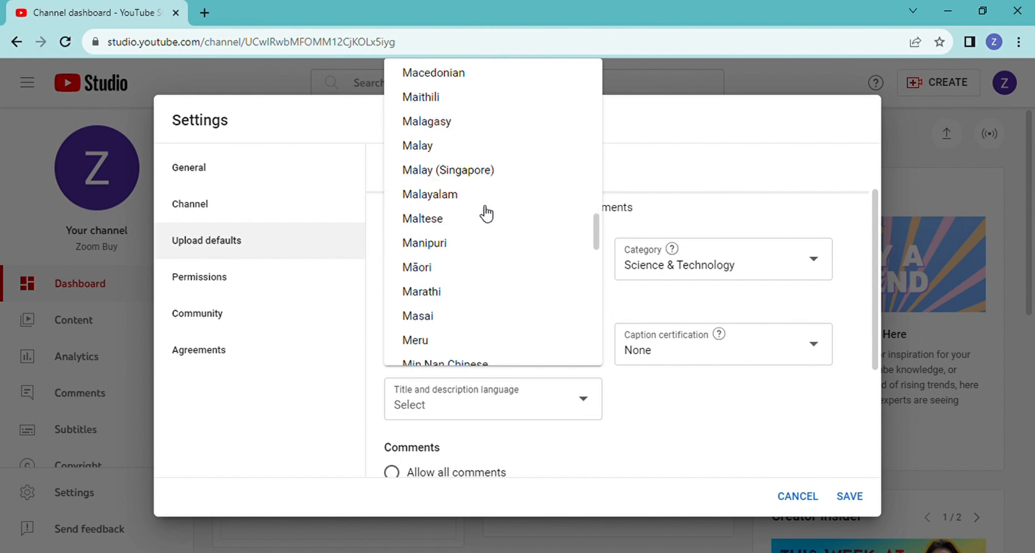
scroll(487, 213, "down", 15)
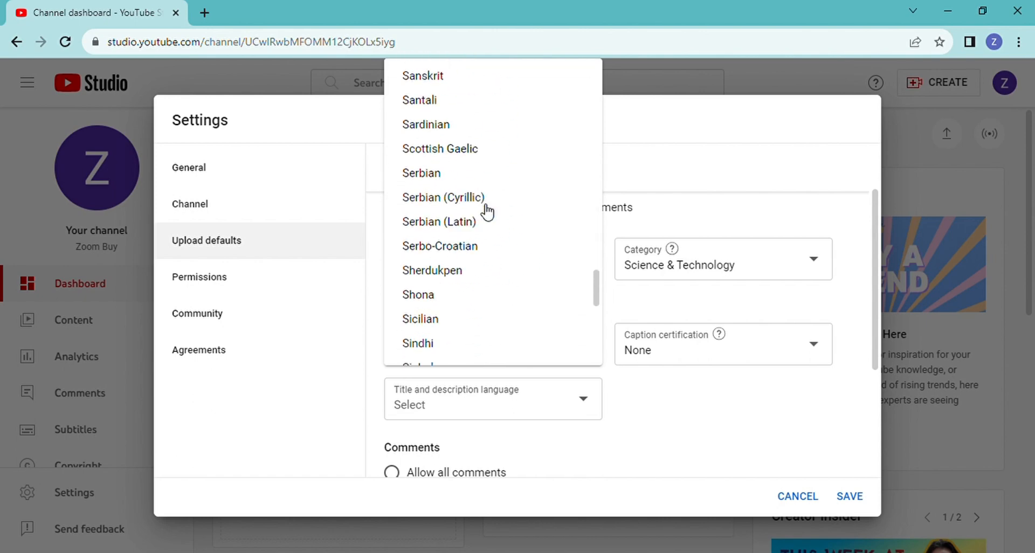
scroll(469, 215, "down", 7)
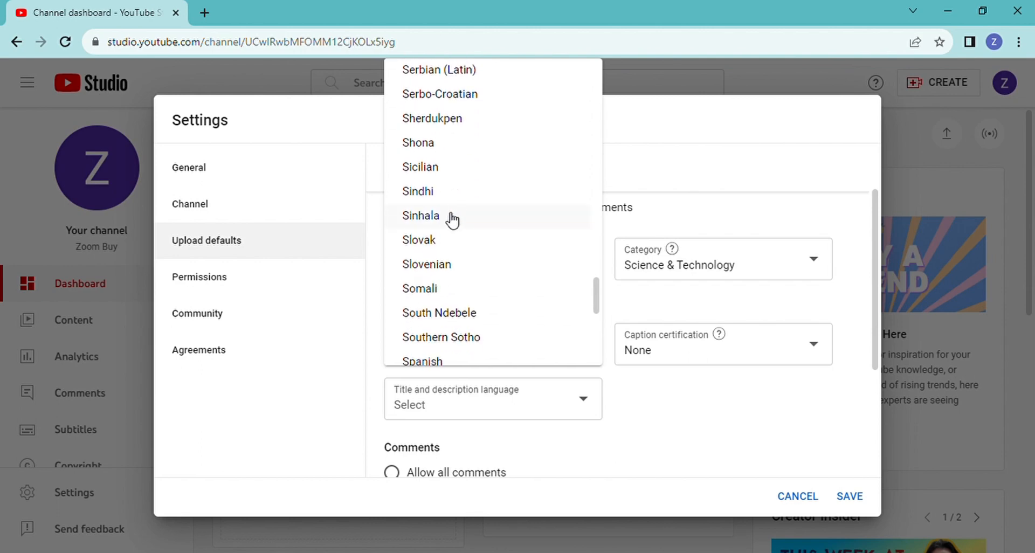
scroll(456, 224, "down", 4)
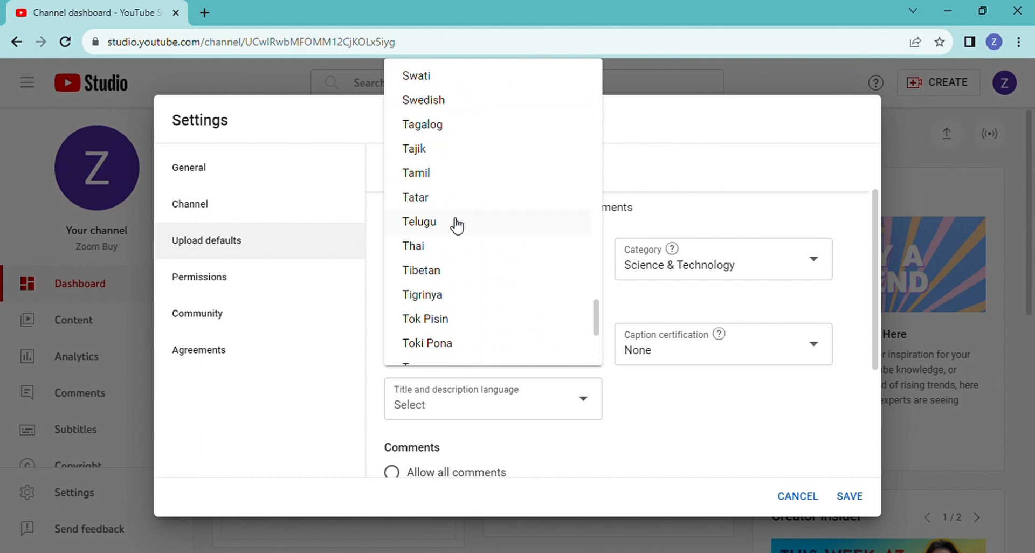
scroll(455, 224, "up", 4)
scroll(445, 280, "up", 1)
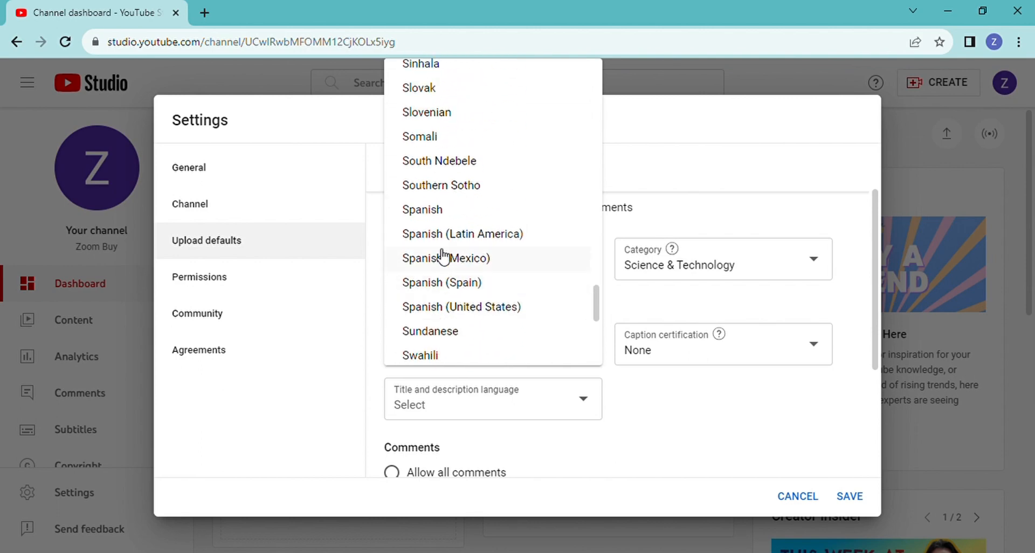
left_click(434, 65)
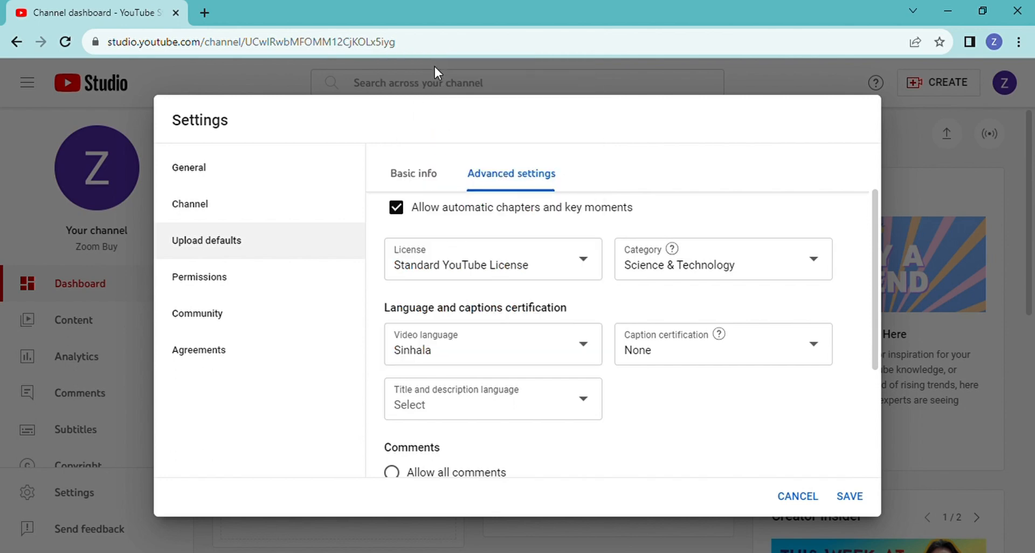
Look over the caption certification options for uploads without choosing a different one.
left_click(693, 363)
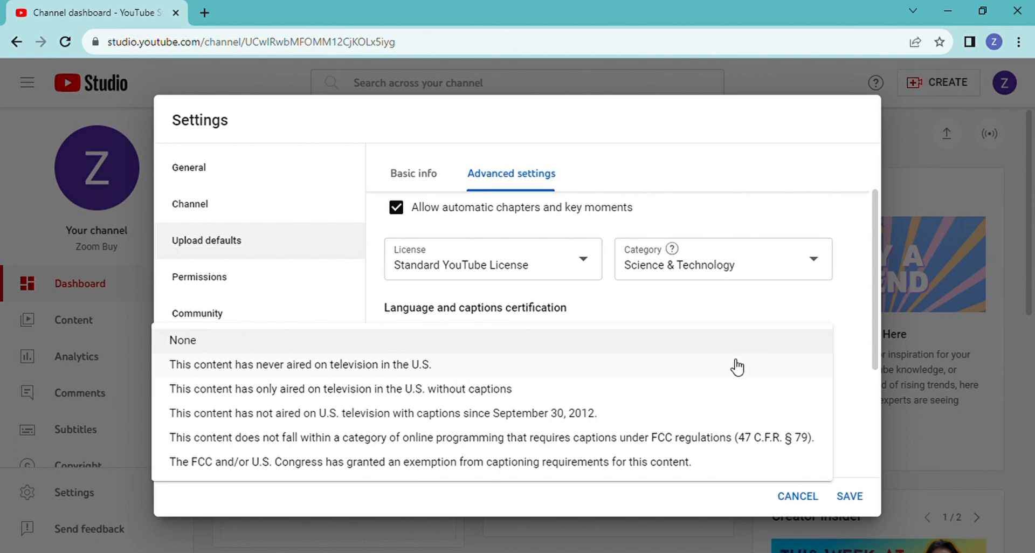
left_click(798, 268)
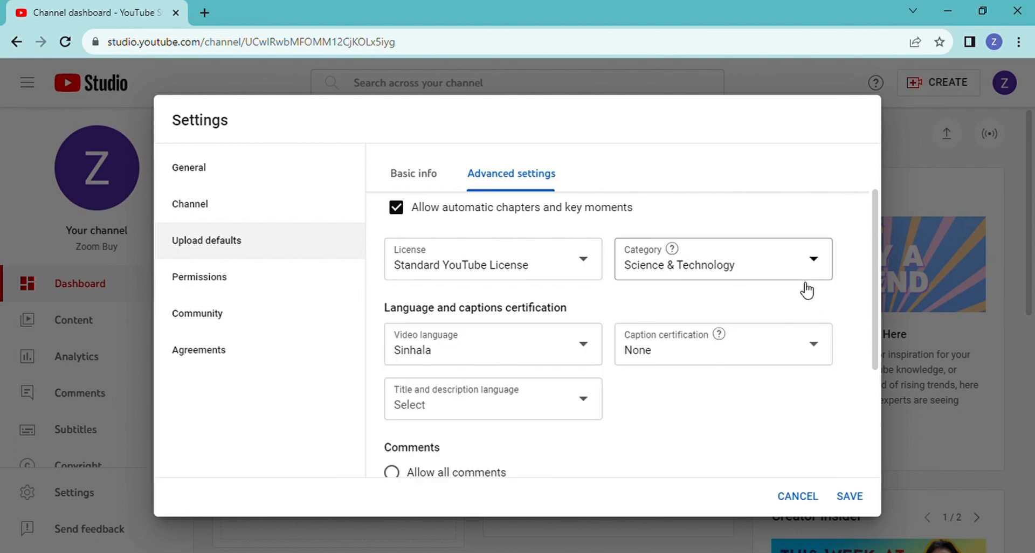
Set the default comment option for uploads to Allow all comments.
scroll(739, 362, "down", 3)
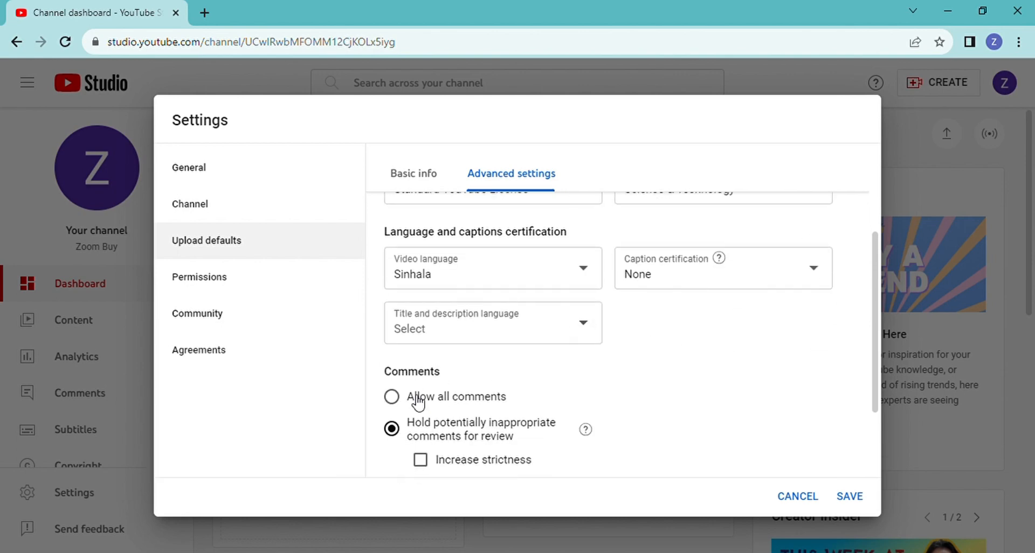
scroll(433, 401, "down", 2)
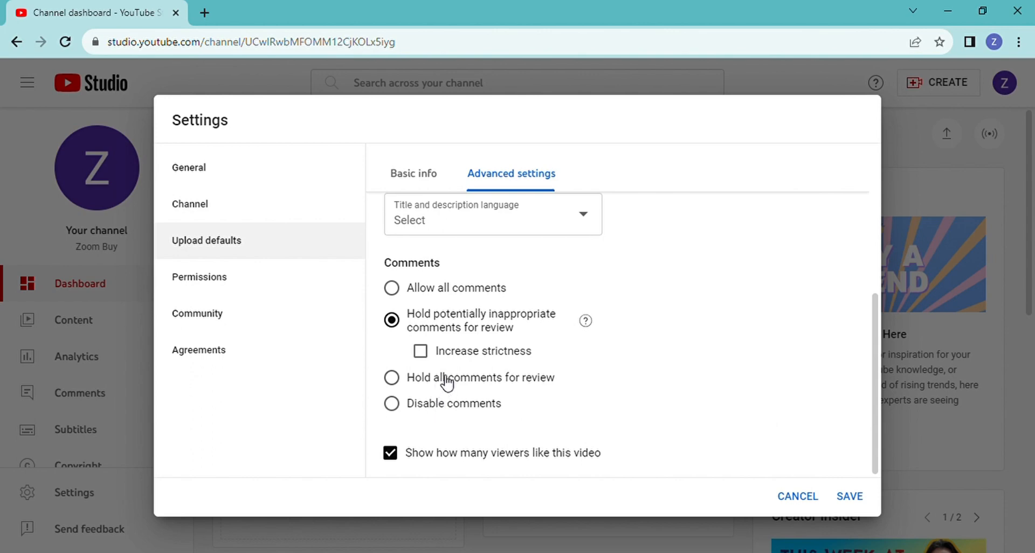
left_click(404, 289)
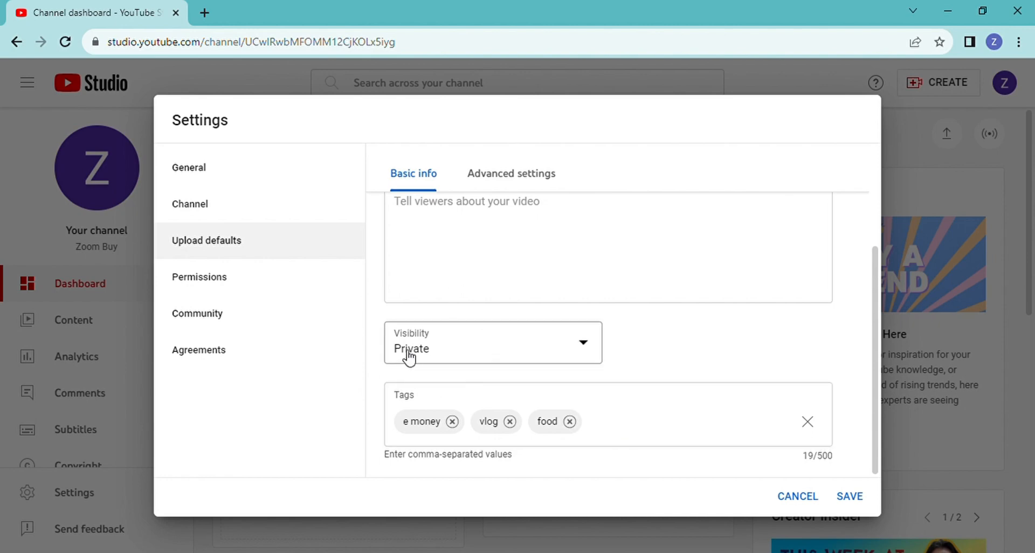
Look over the channel permissions and the community fields for managing moderators, standard moderators and approved users.
left_click(248, 282)
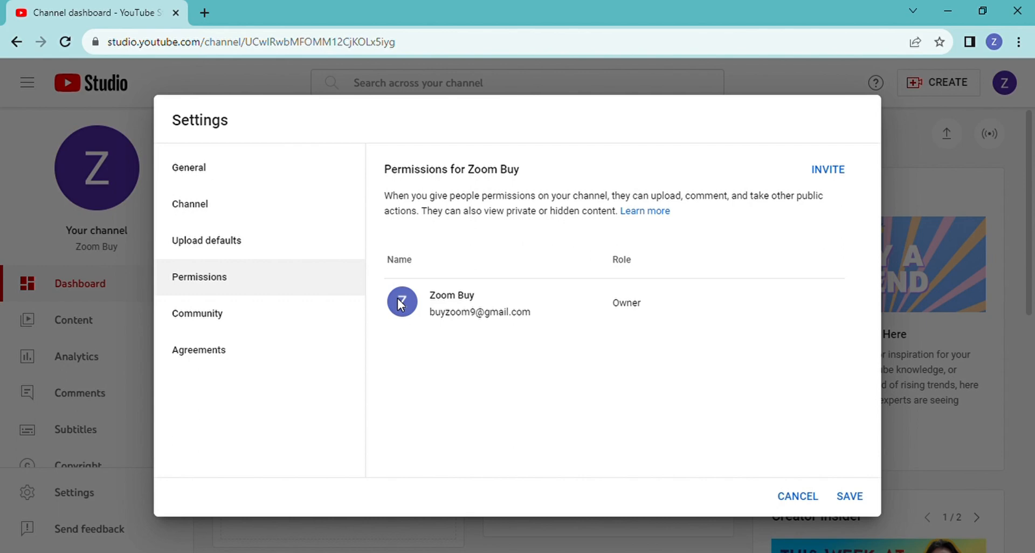
left_click(219, 323)
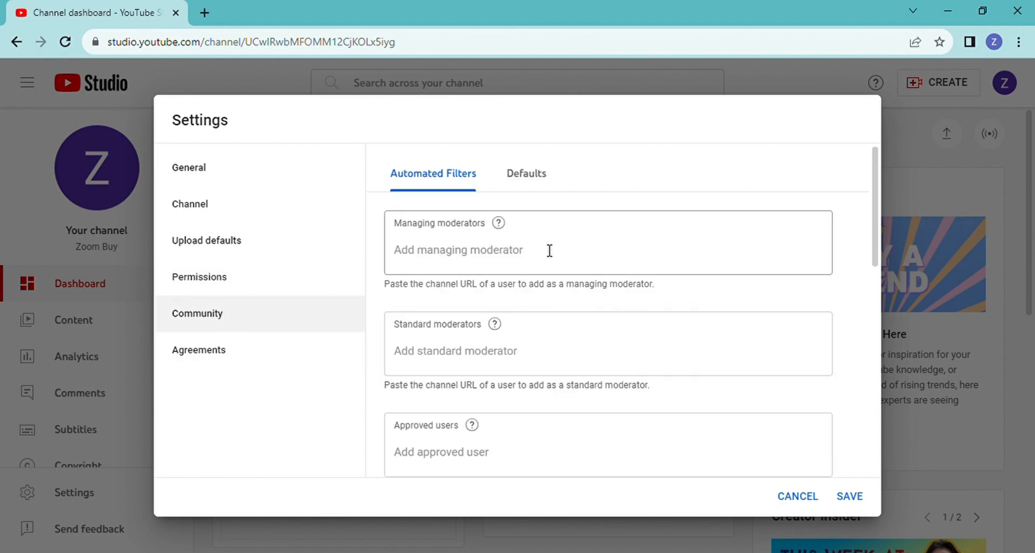
left_click(460, 252)
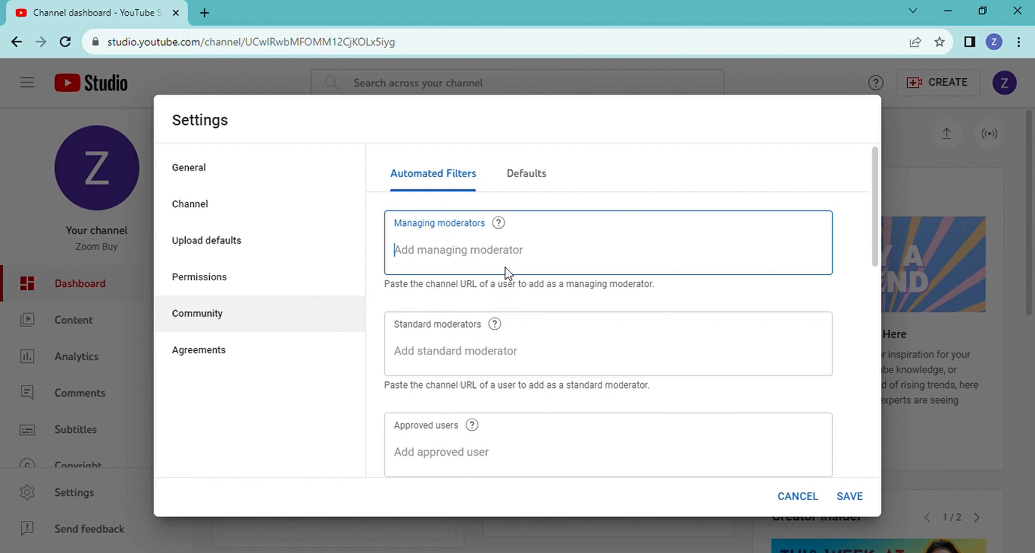
left_click(485, 354)
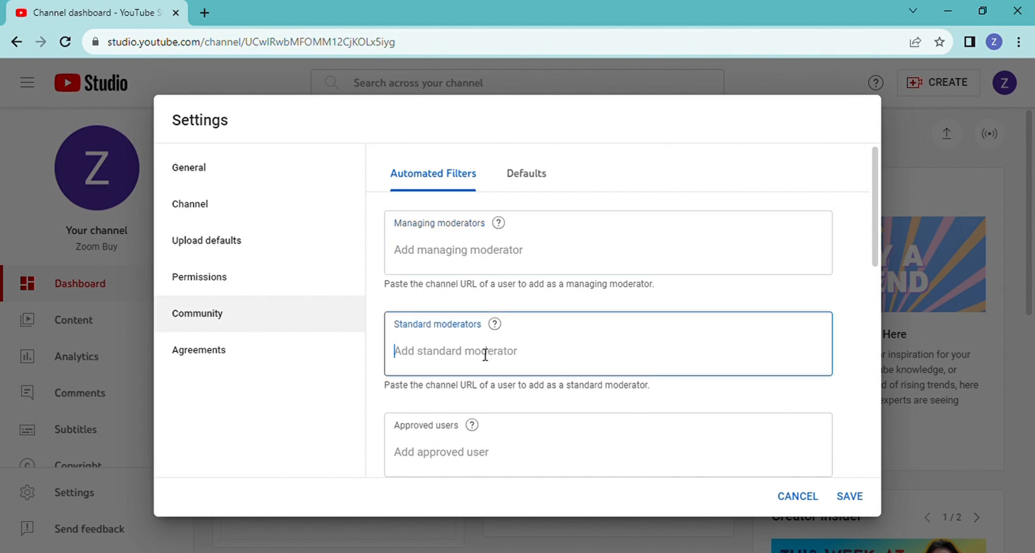
scroll(485, 340, "down", 3)
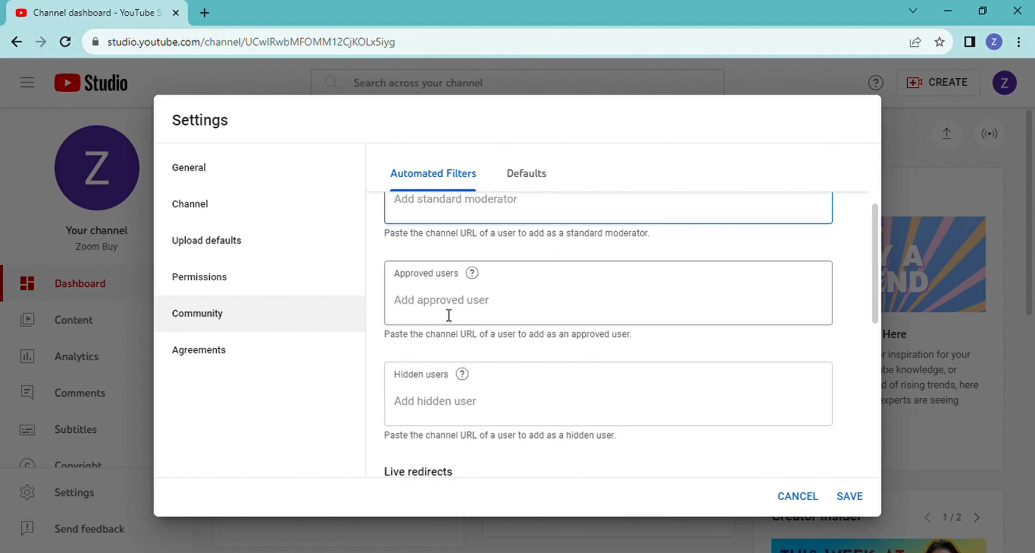
left_click(455, 305)
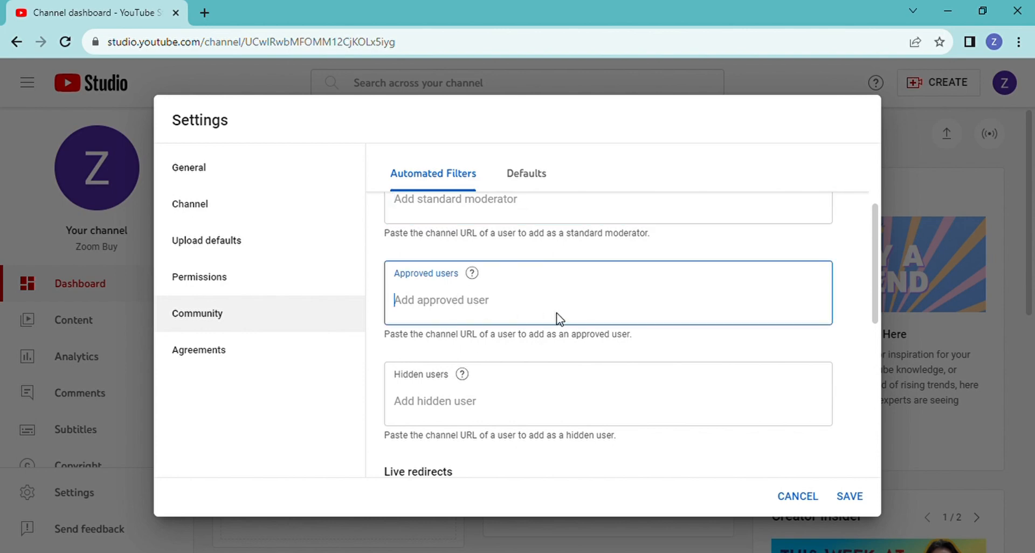
scroll(541, 364, "down", 1)
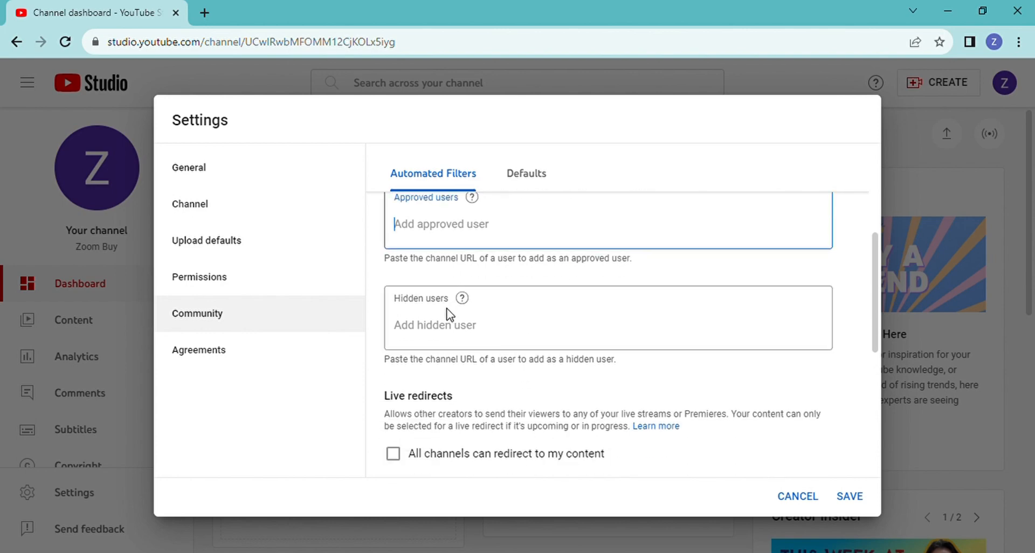
Try adding the Nawo Technic channel to the hidden users and remove it again.
left_click(461, 336)
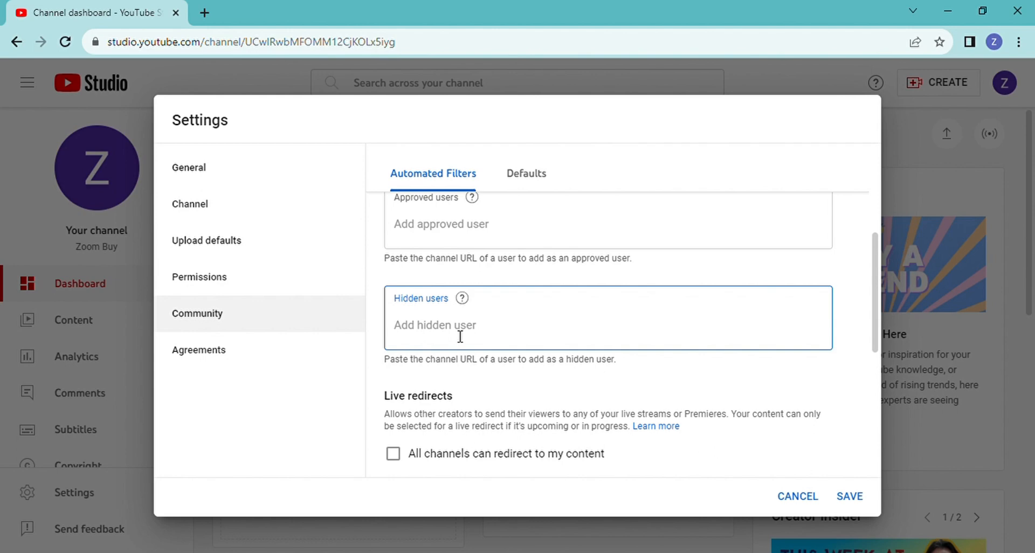
type("hu")
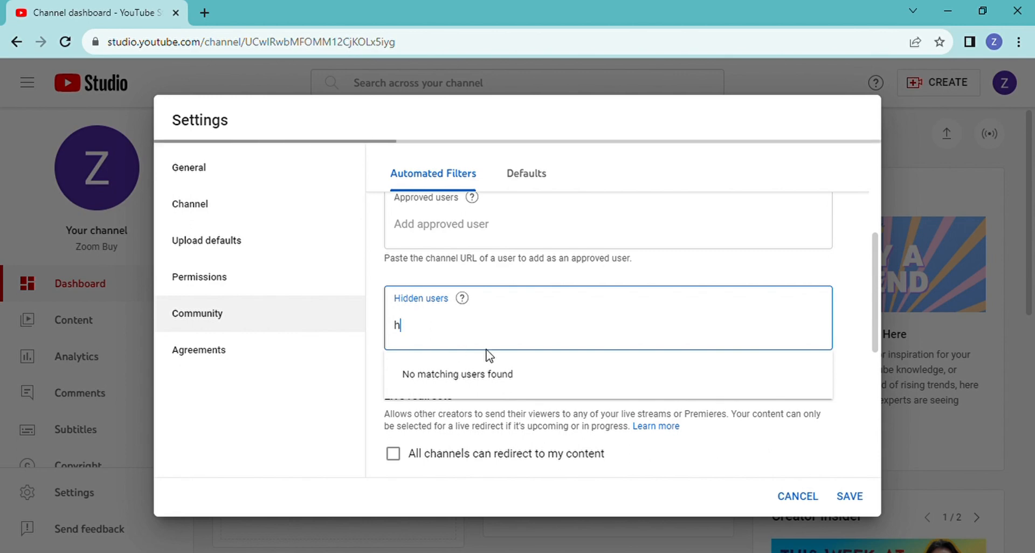
key("BackSpace")
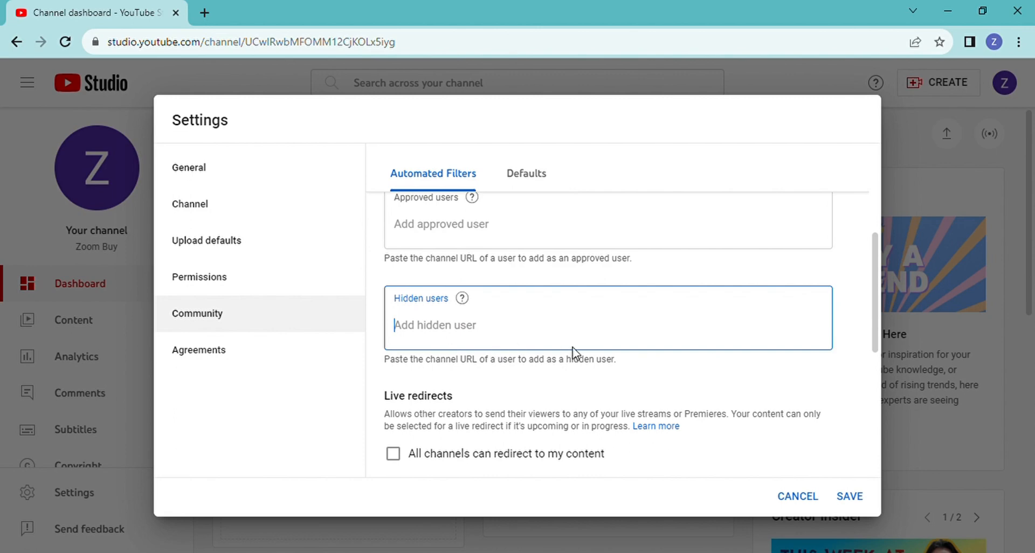
type("na")
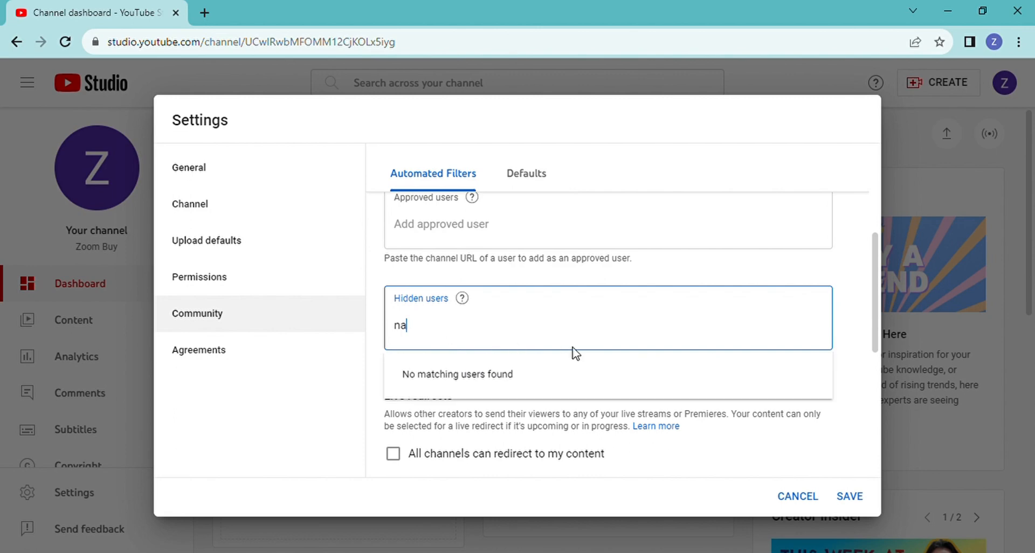
type("wo te")
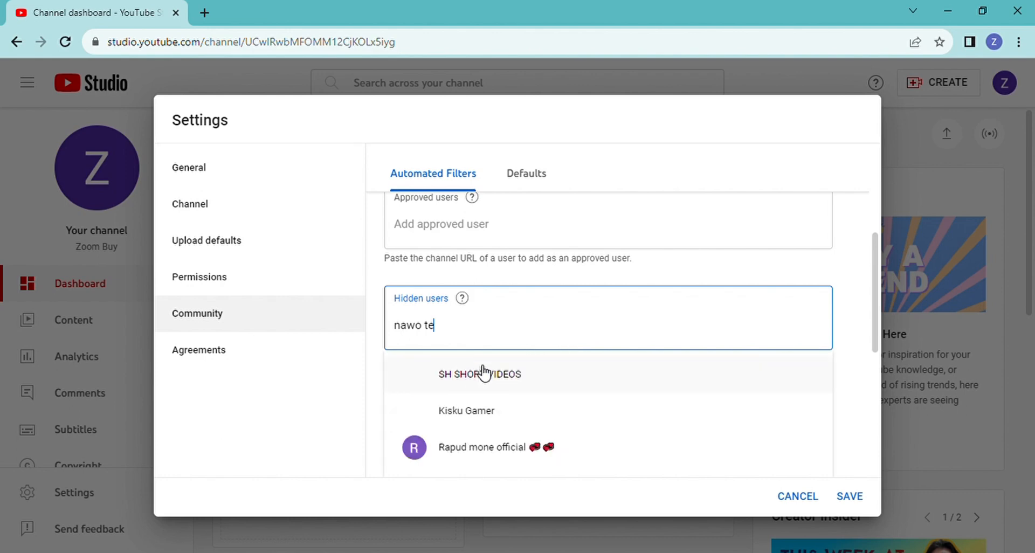
scroll(469, 397, "down", 3)
scroll(455, 342, "up", 5)
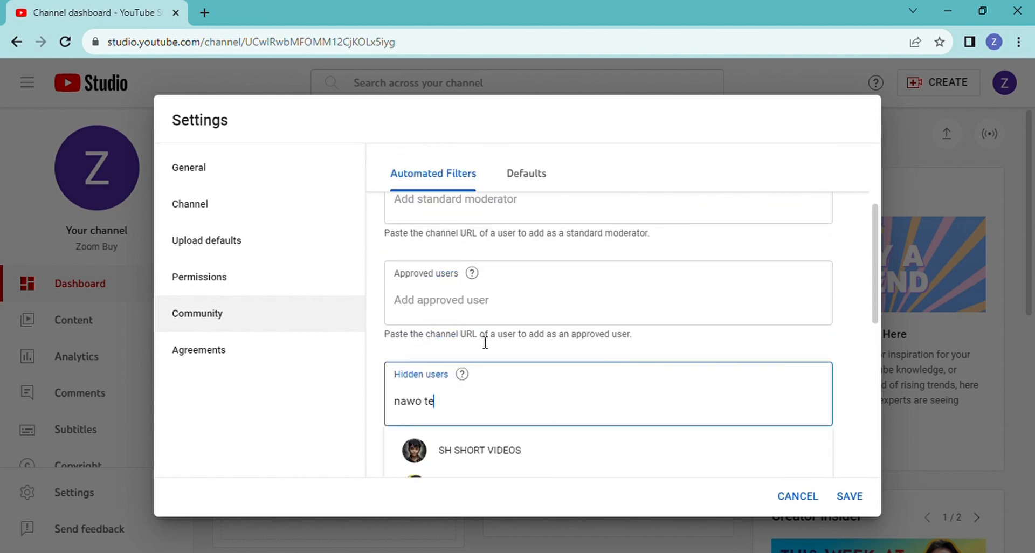
type("chnic")
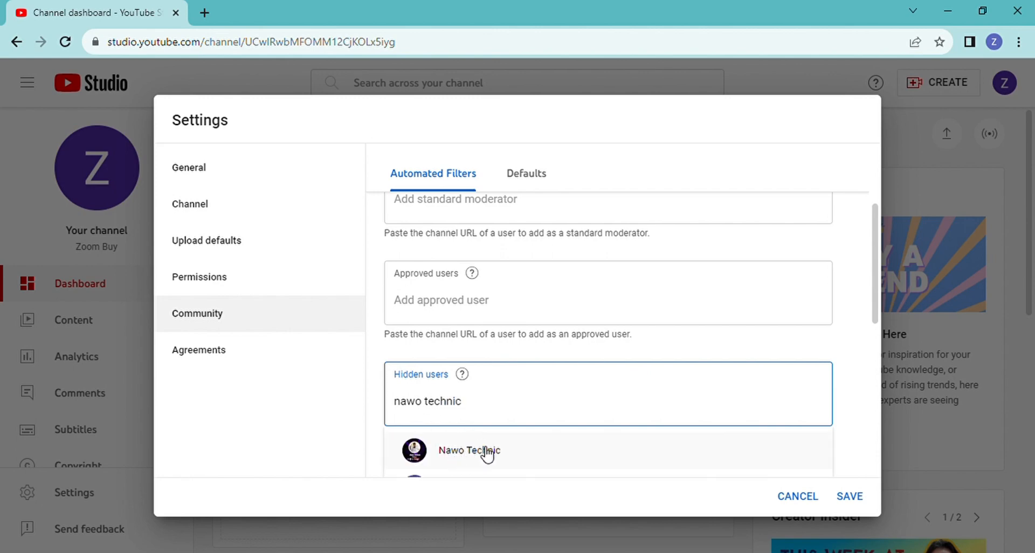
scroll(485, 450, "down", 2)
left_click(446, 379)
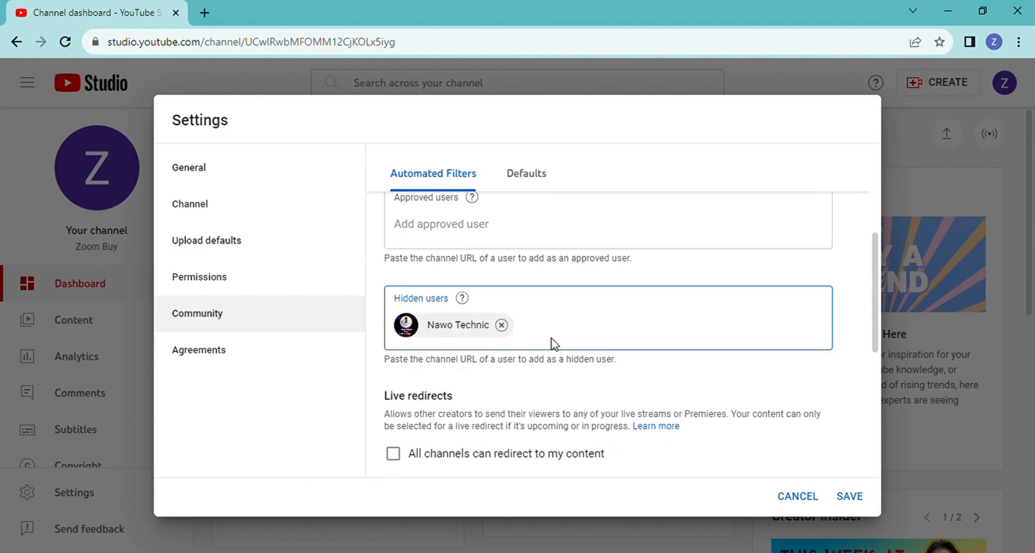
left_click(501, 325)
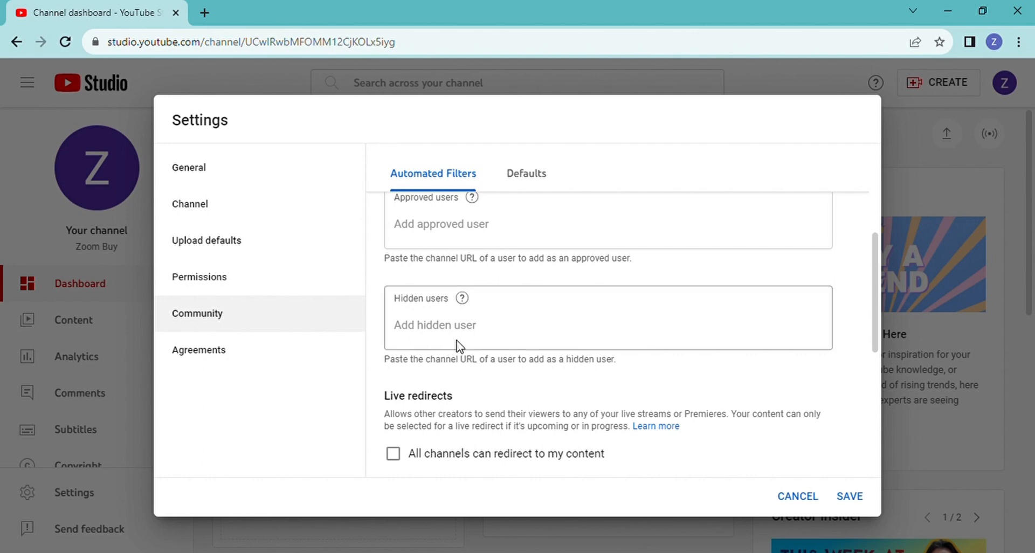
Review the live redirect and blocked words settings, switching Block links off and back on.
scroll(478, 335, "down", 2)
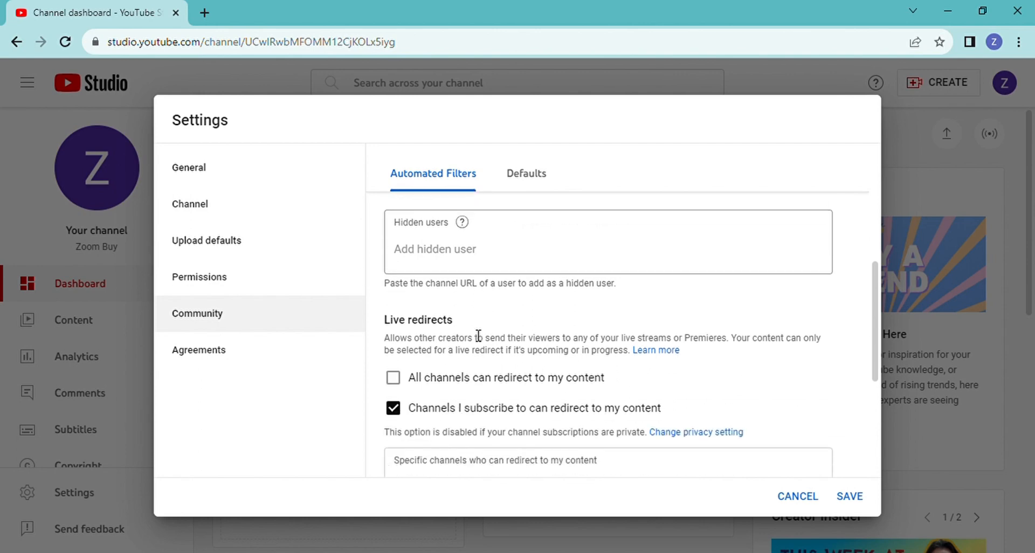
scroll(470, 334, "down", 2)
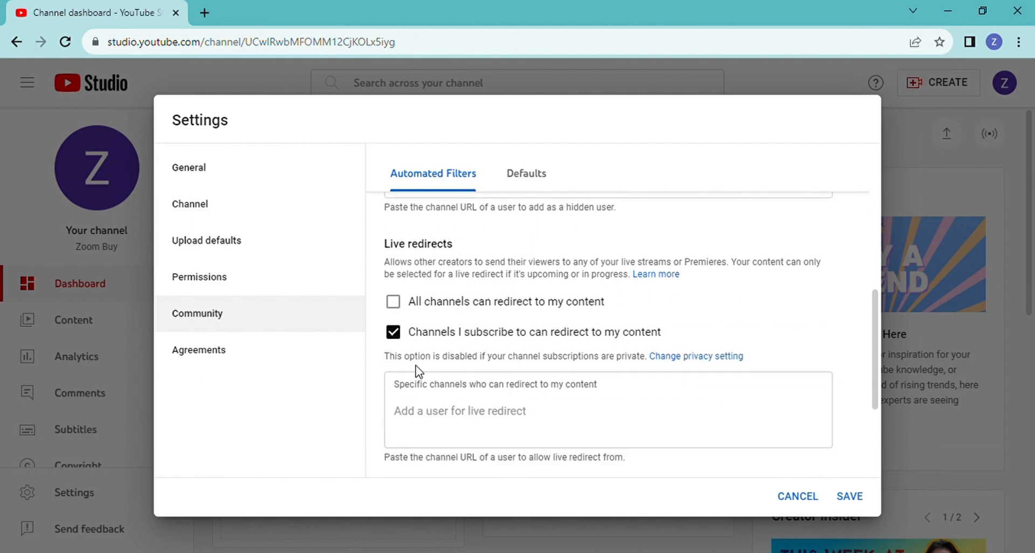
scroll(509, 302, "down", 4)
scroll(512, 306, "down", 1)
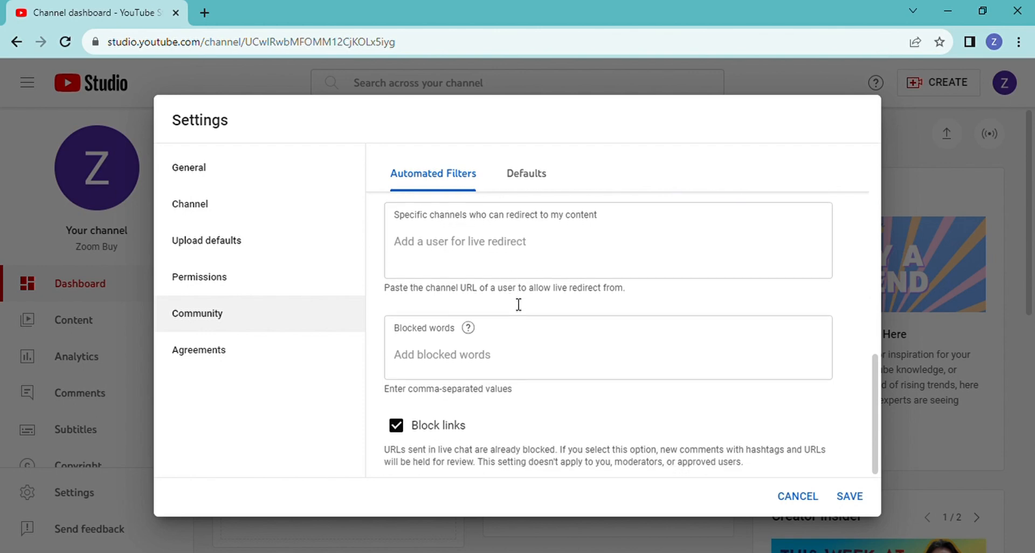
left_click(443, 360)
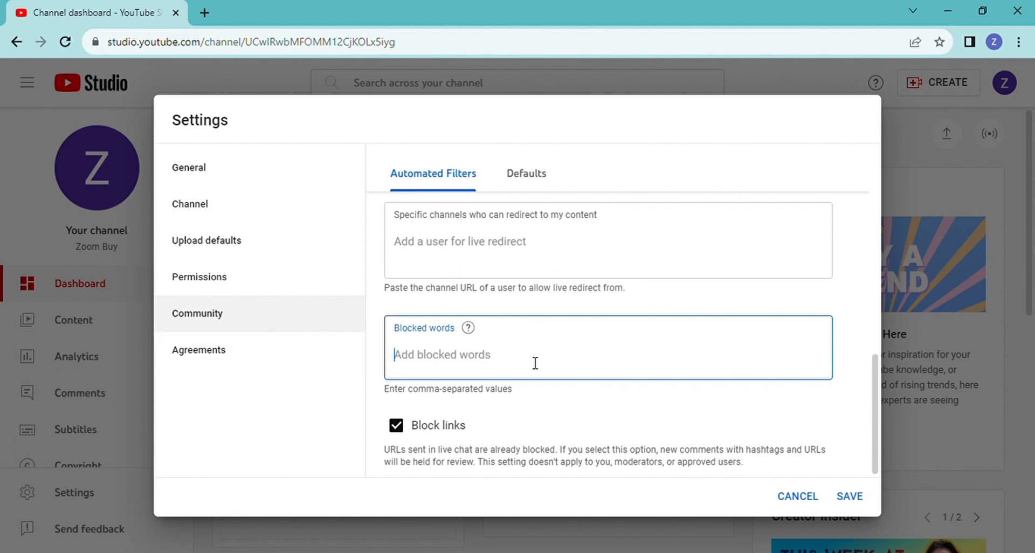
left_click(399, 427)
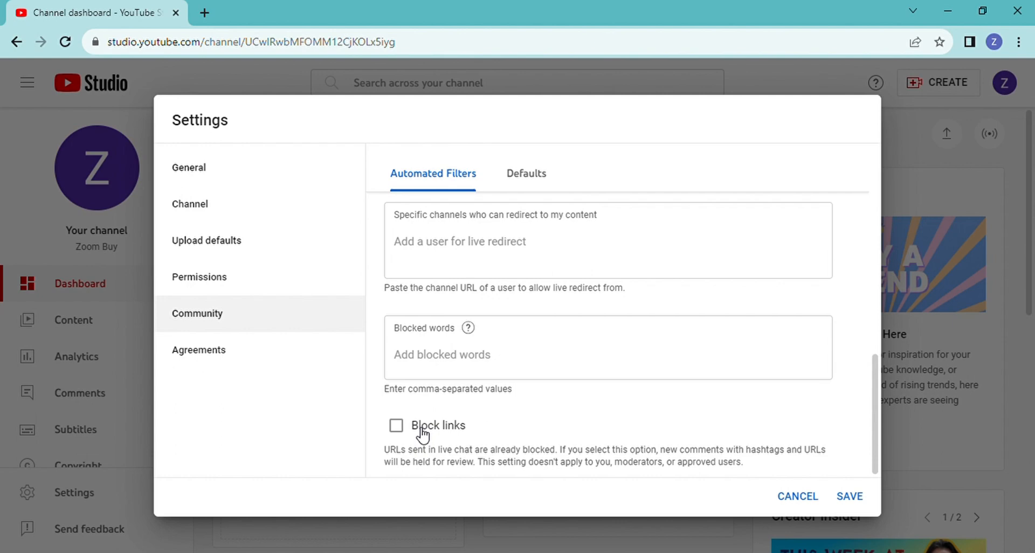
left_click(400, 425)
View the channel's agreements and return to the community settings.
left_click(234, 357)
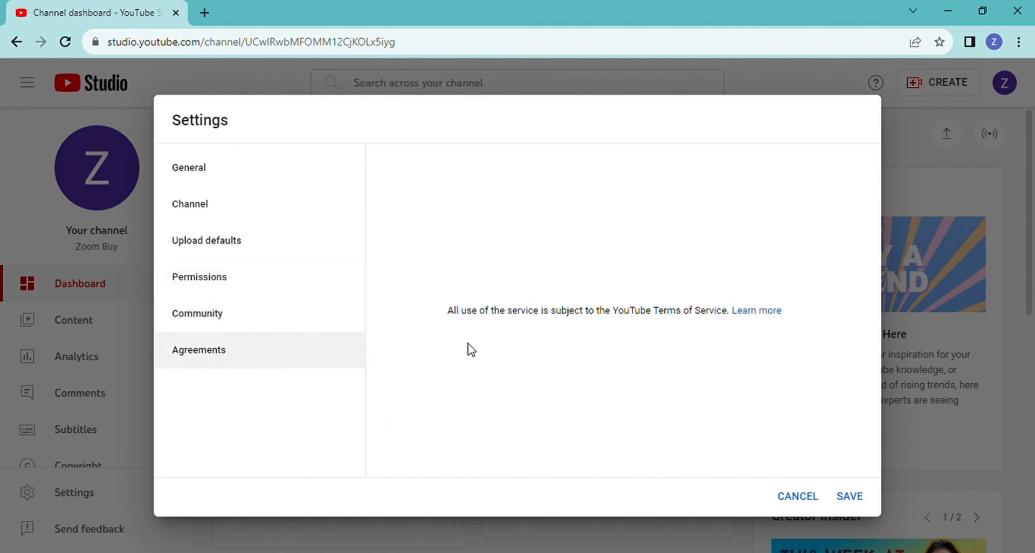
left_click(326, 319)
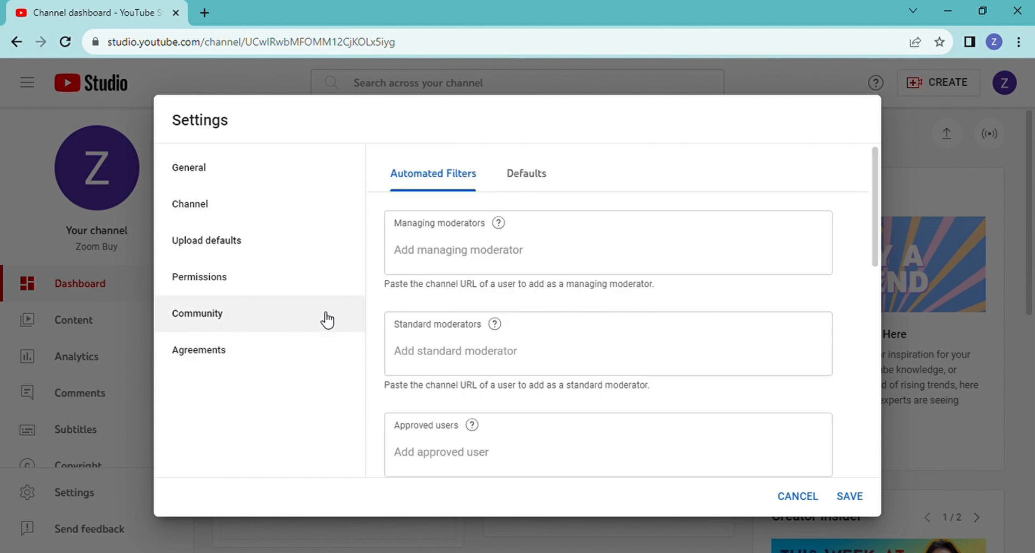